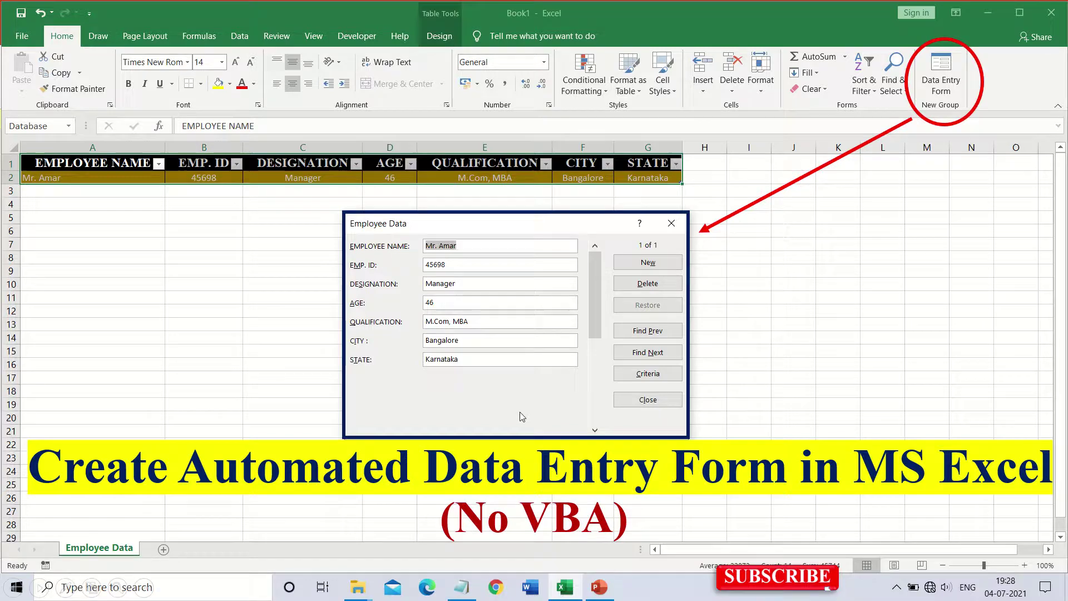
Step: Switch to Excel, start a blank workbook and close the Updates Available bar
key(alt+Tab)
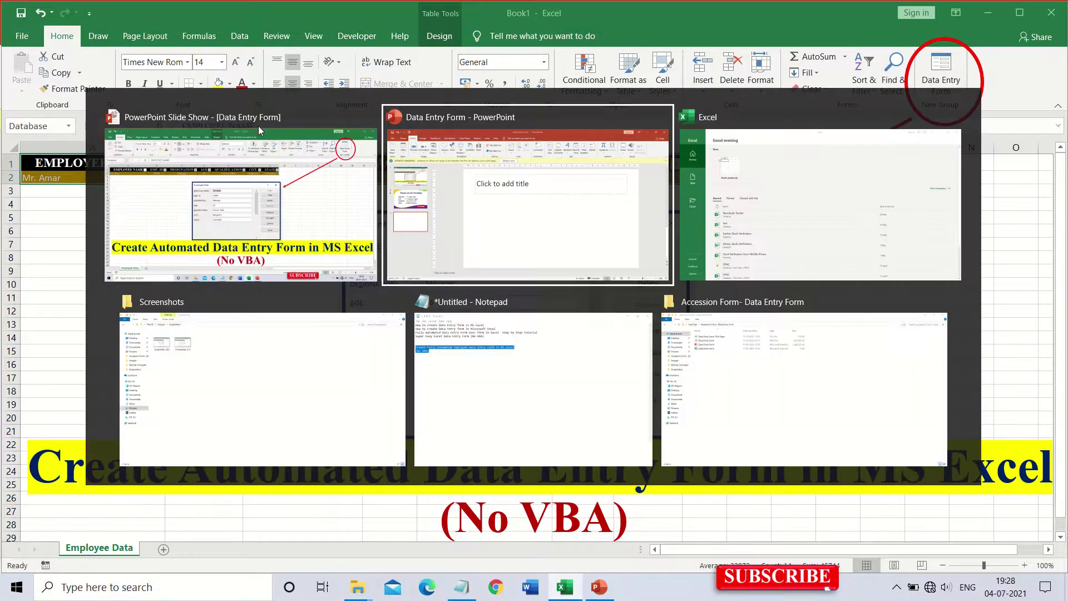
key(Tab)
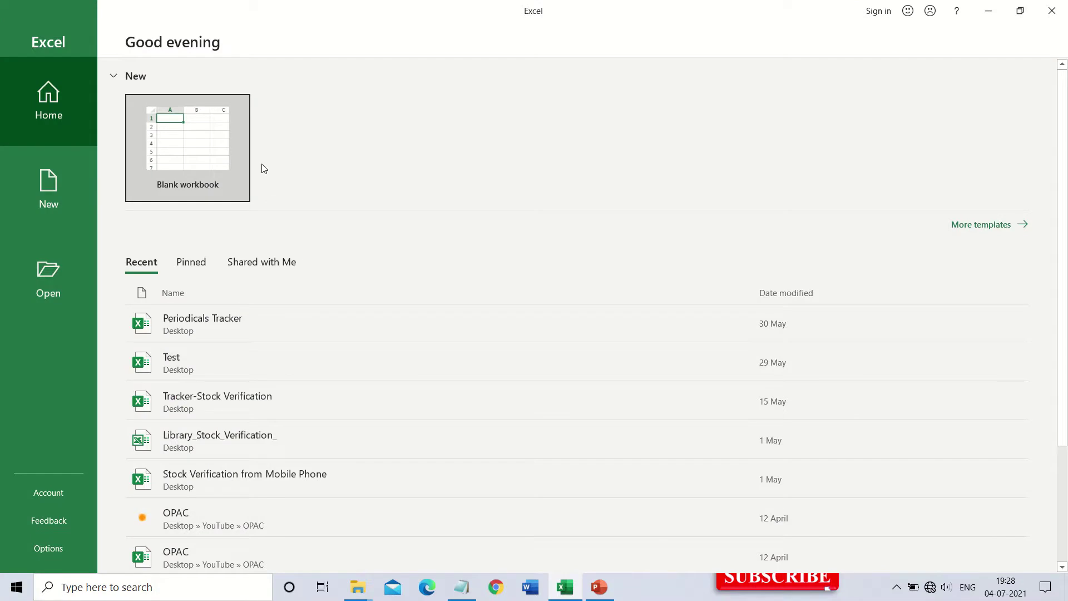
click(194, 138)
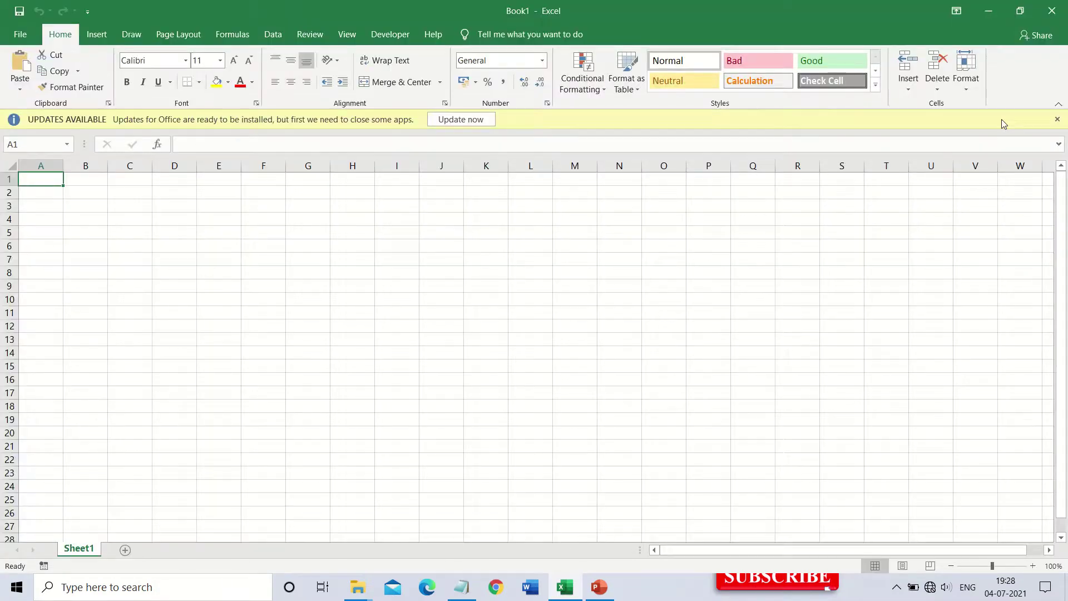
click(1056, 120)
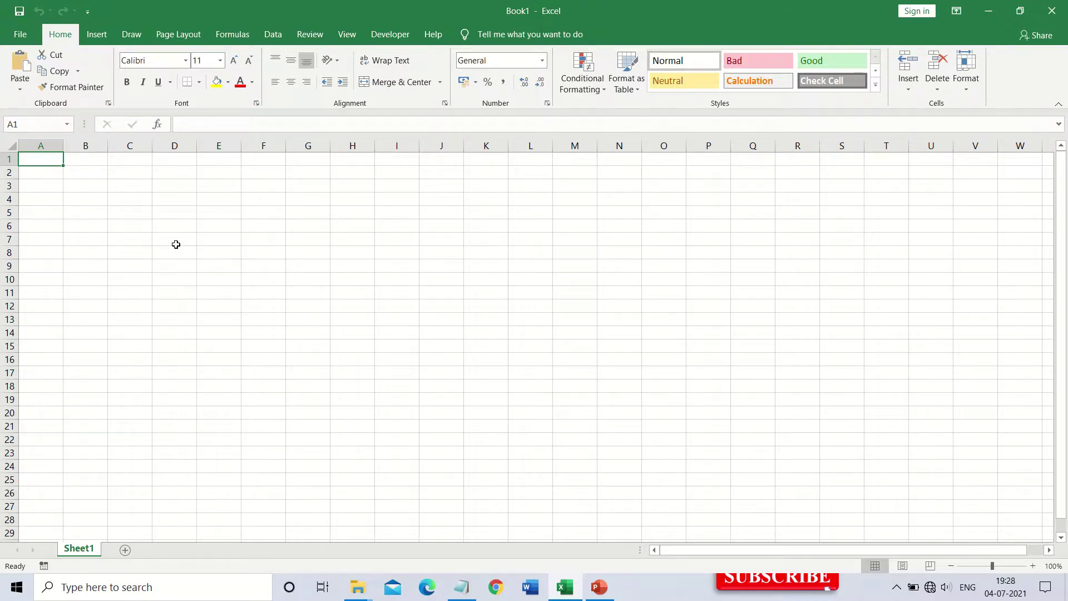
text(Name)
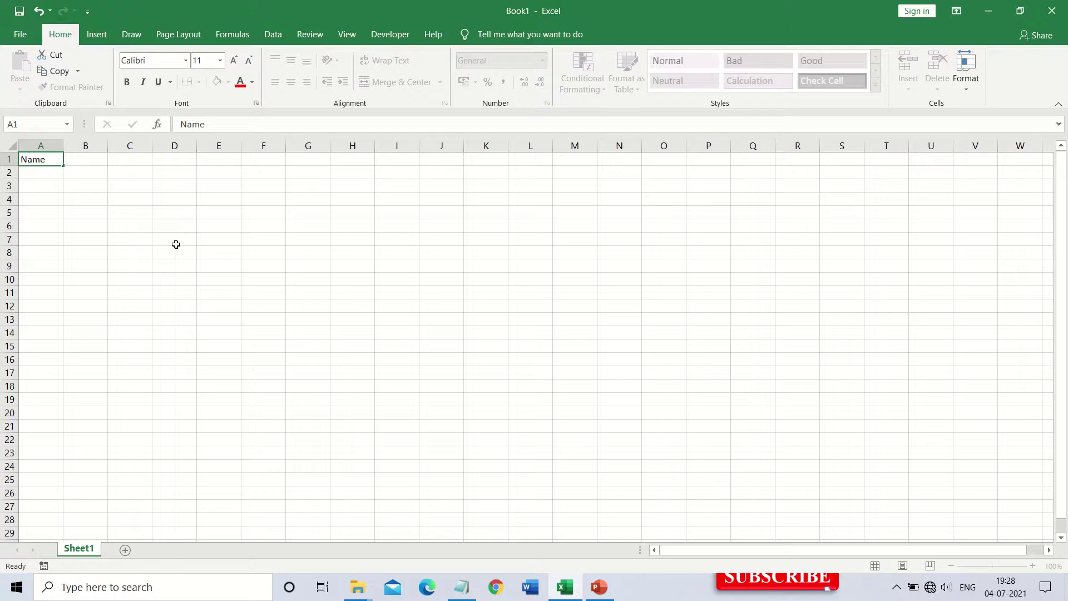
Step: Enter headings Name, Designation, Department, Company, Age, State, Country in A1:G1, then select them
key(Tab)
text(Designati)
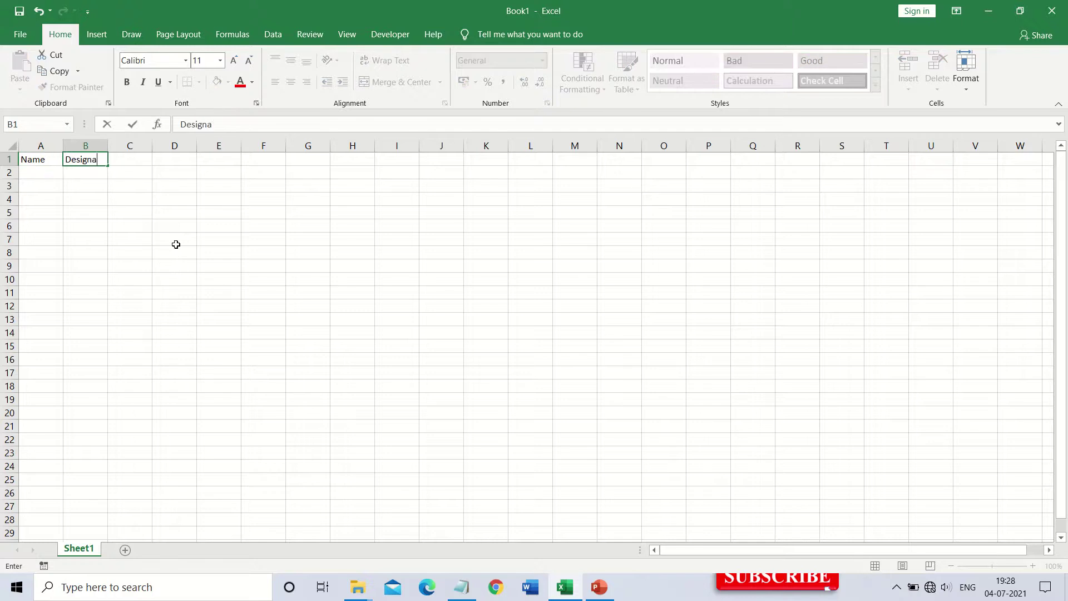
text(on)
key(Tab)
text(Depa)
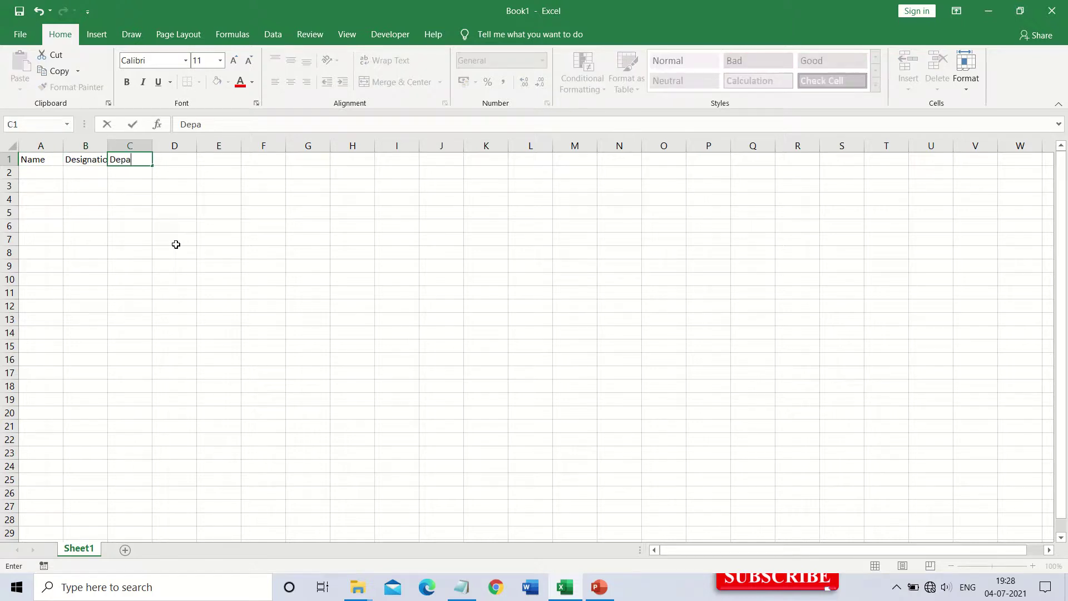
text(rtment)
key(Tab)
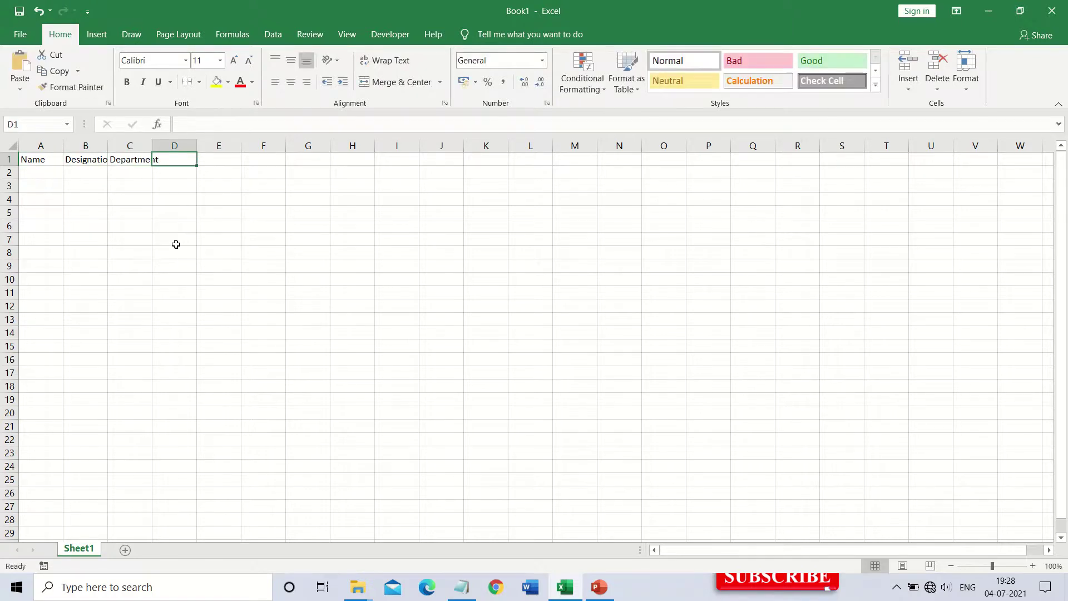
text(Company)
key(Tab)
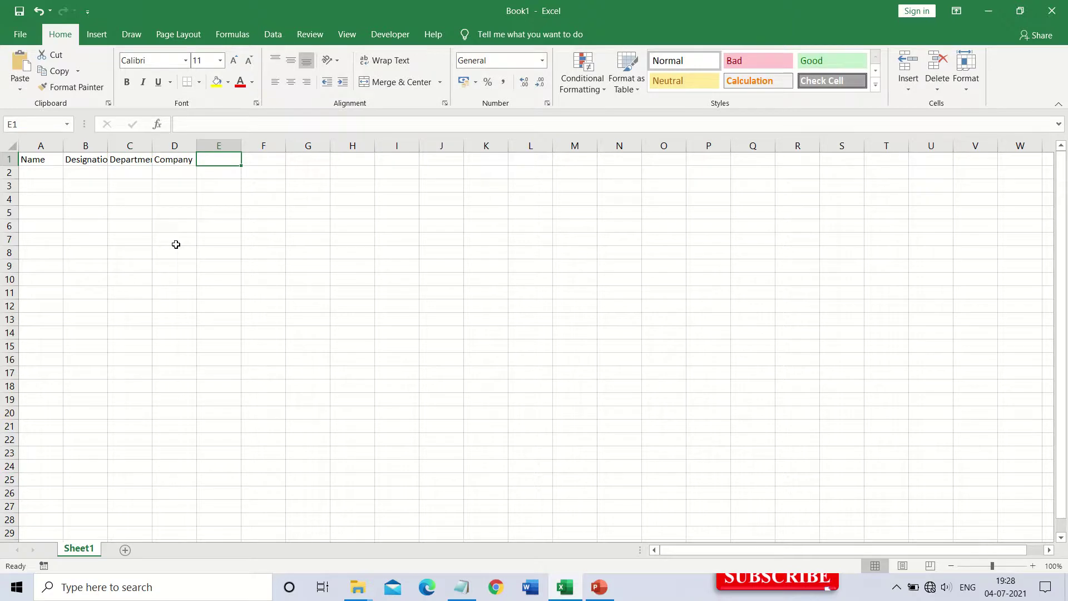
text(Age)
key(Tab)
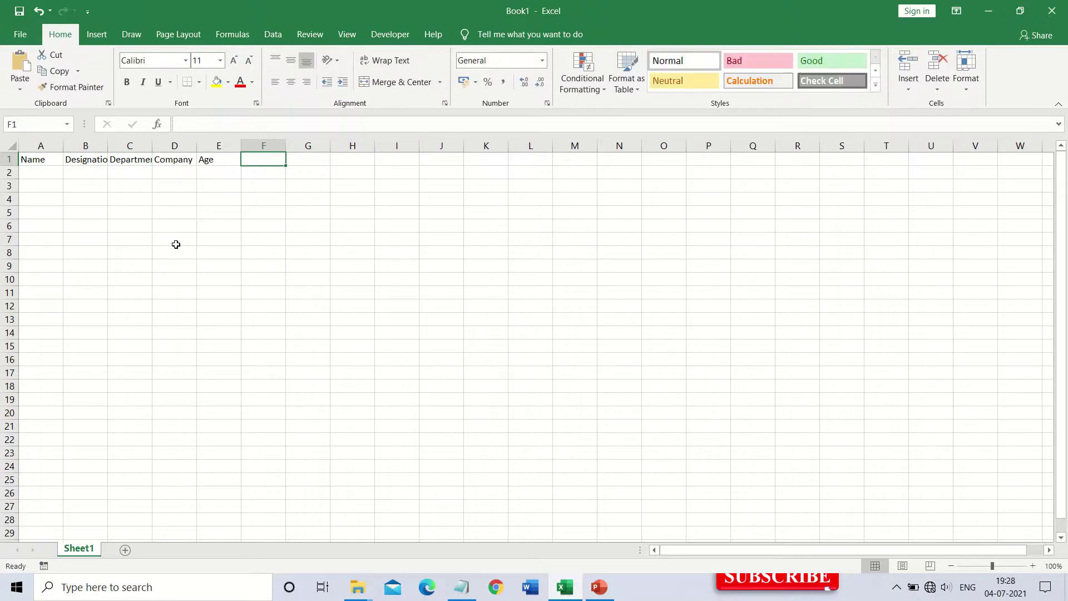
text(Stage)
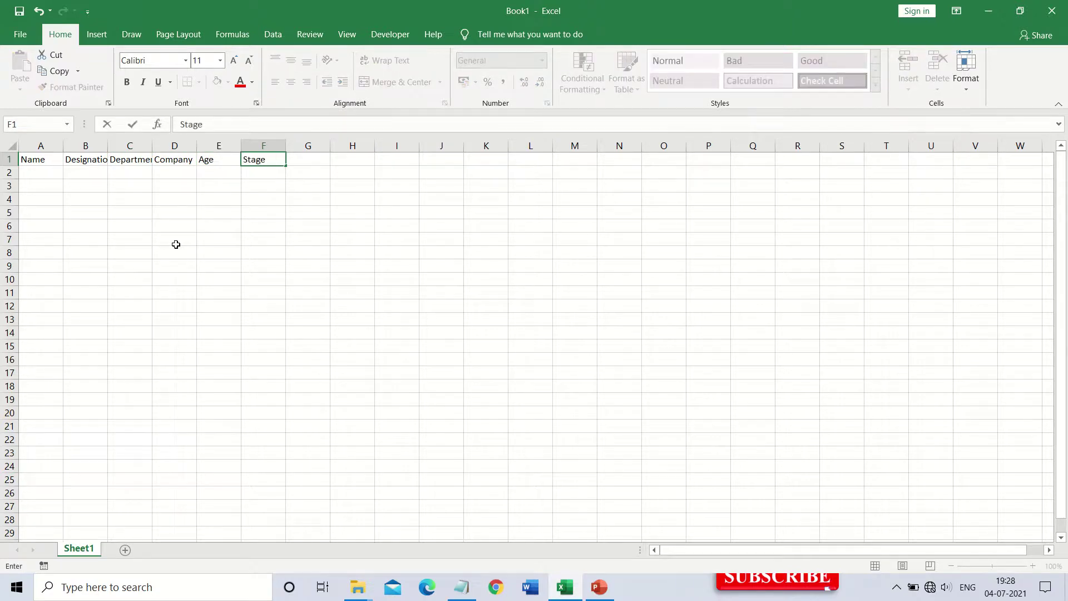
key(BackSpace)
key(BackSpace)
text(te)
key(Tab)
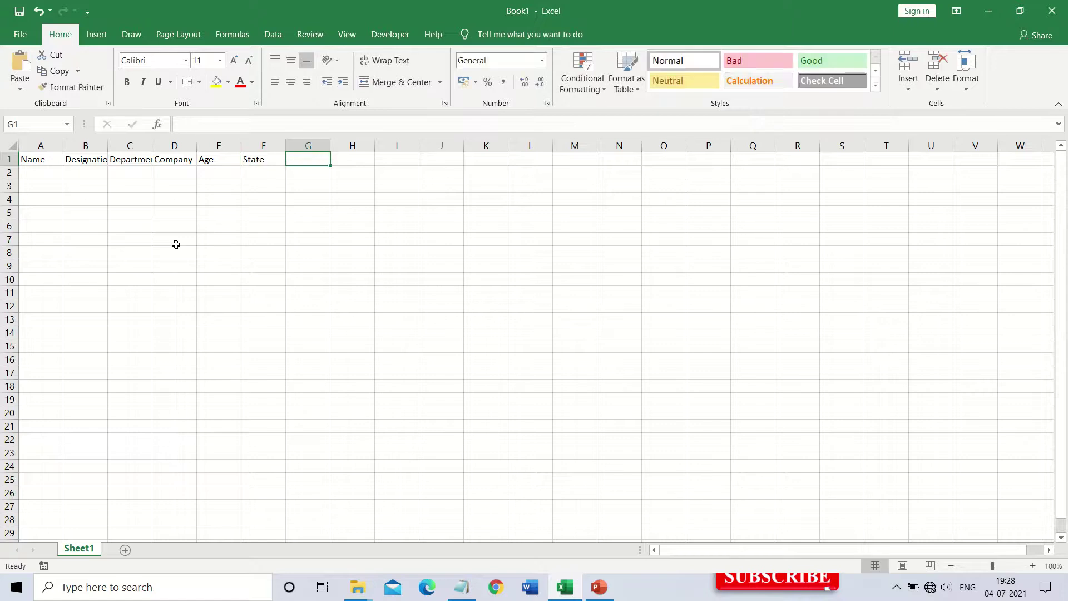
text(Country)
key(Tab)
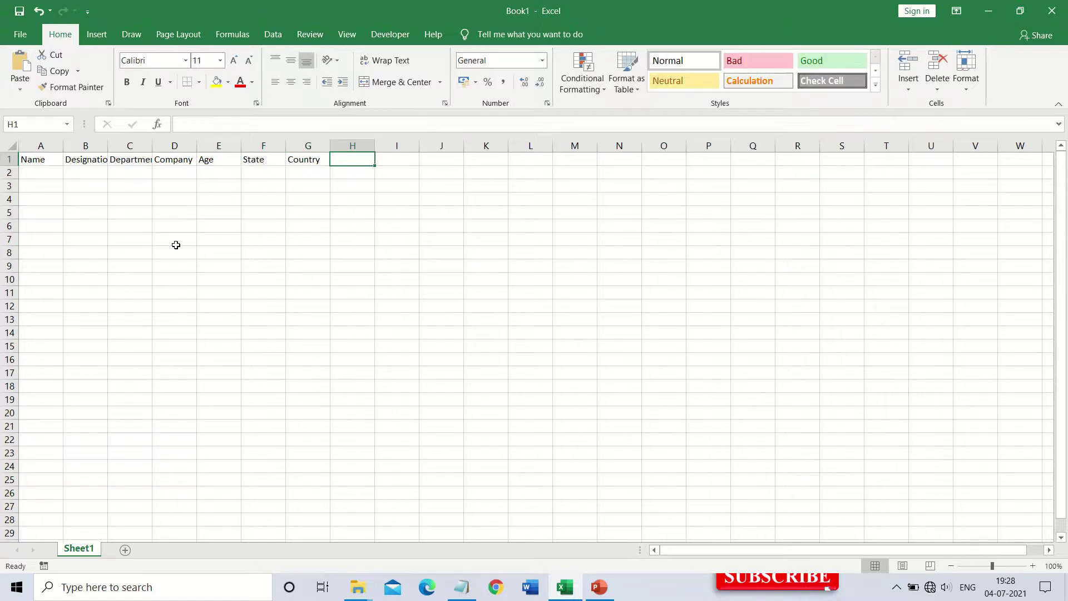
click(222, 226)
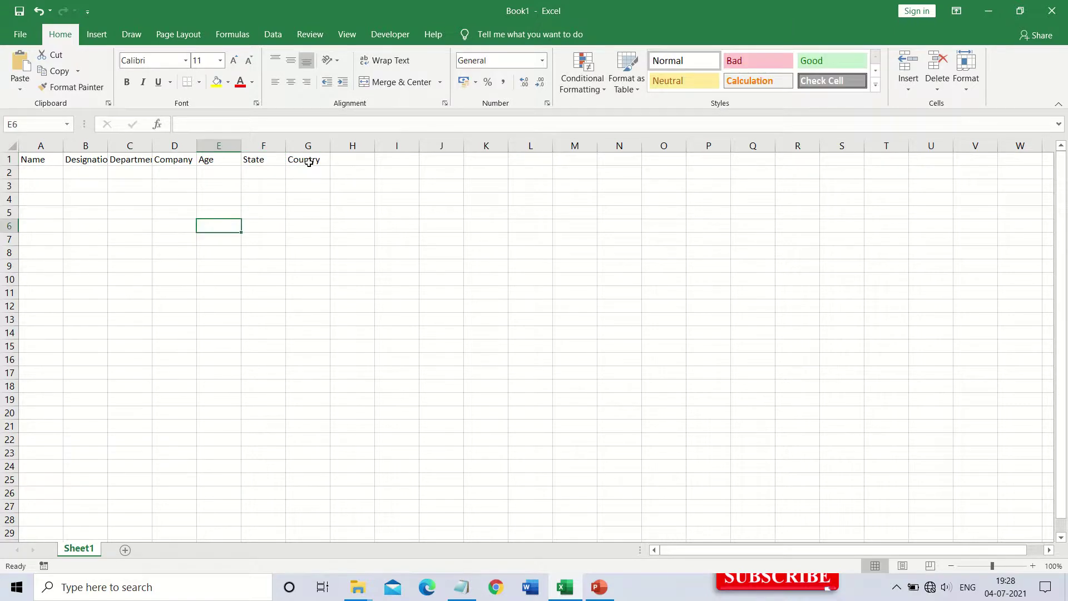
drag(310, 162, 28, 159)
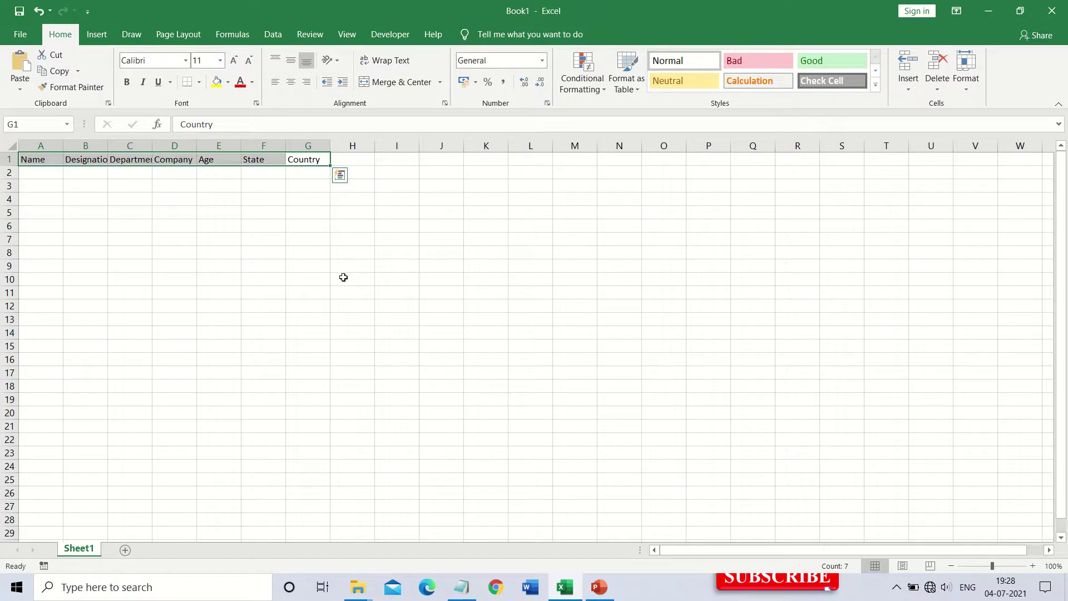
Step: Insert a table from A1:G1 with 'My table has headers' ticked
click(97, 35)
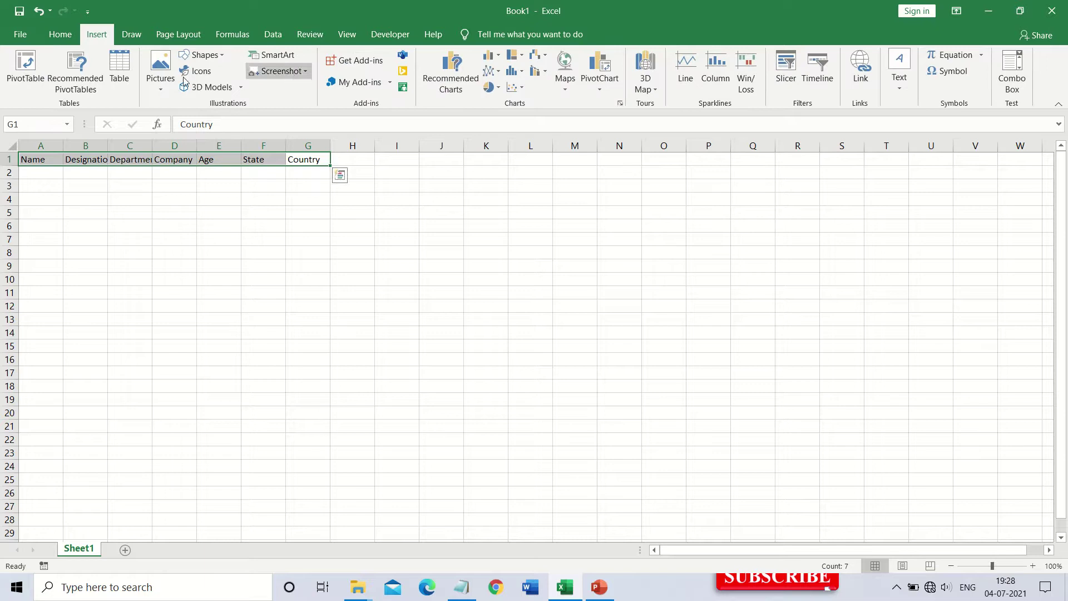
click(119, 79)
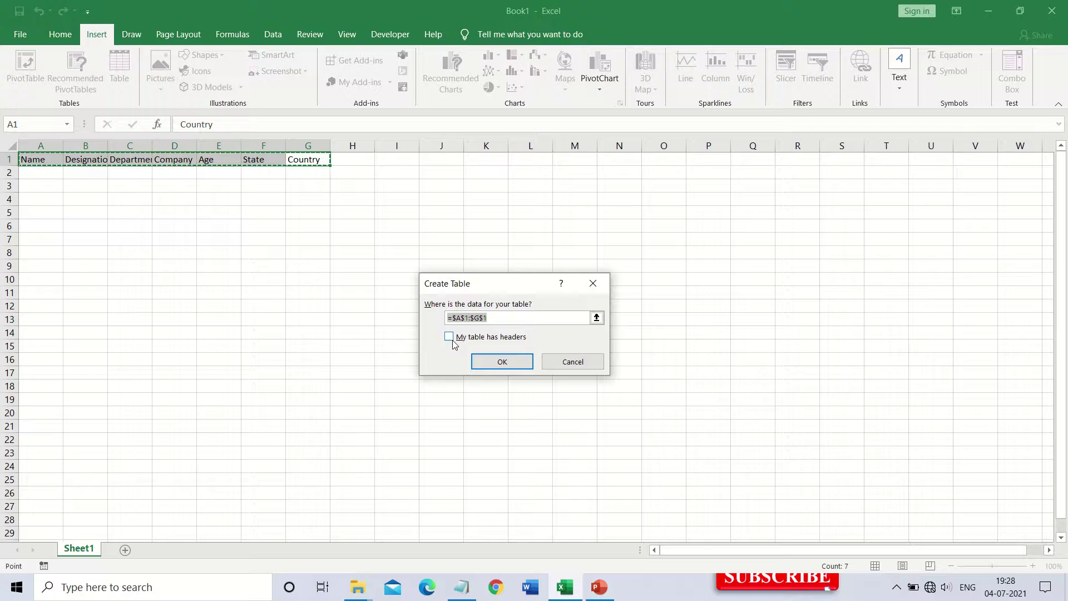
click(449, 337)
click(509, 362)
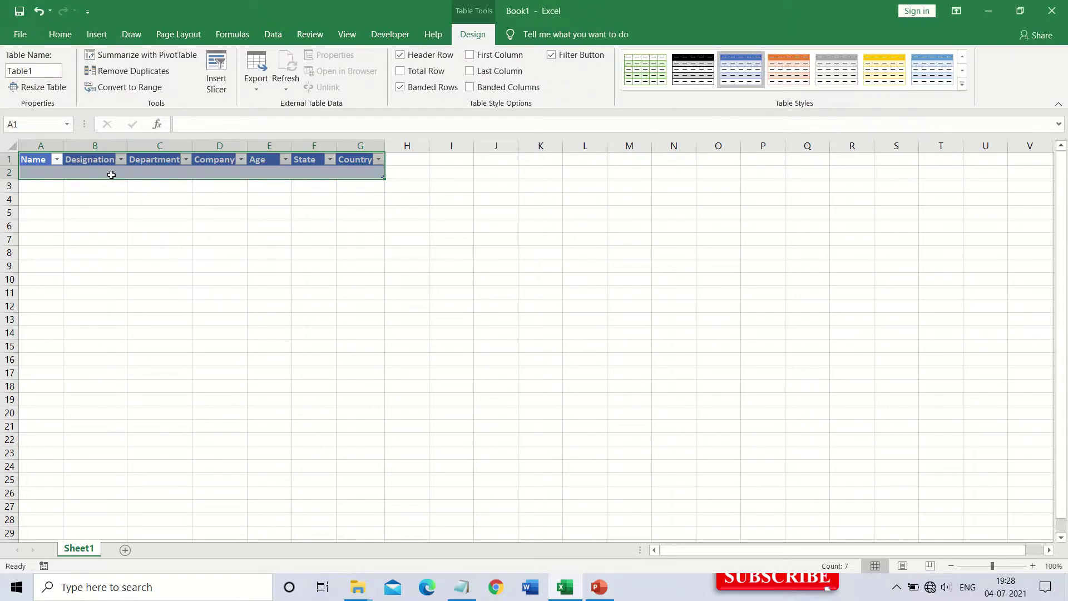
Step: Centre the headings both ways and set them to Times New Roman, size 12
click(60, 34)
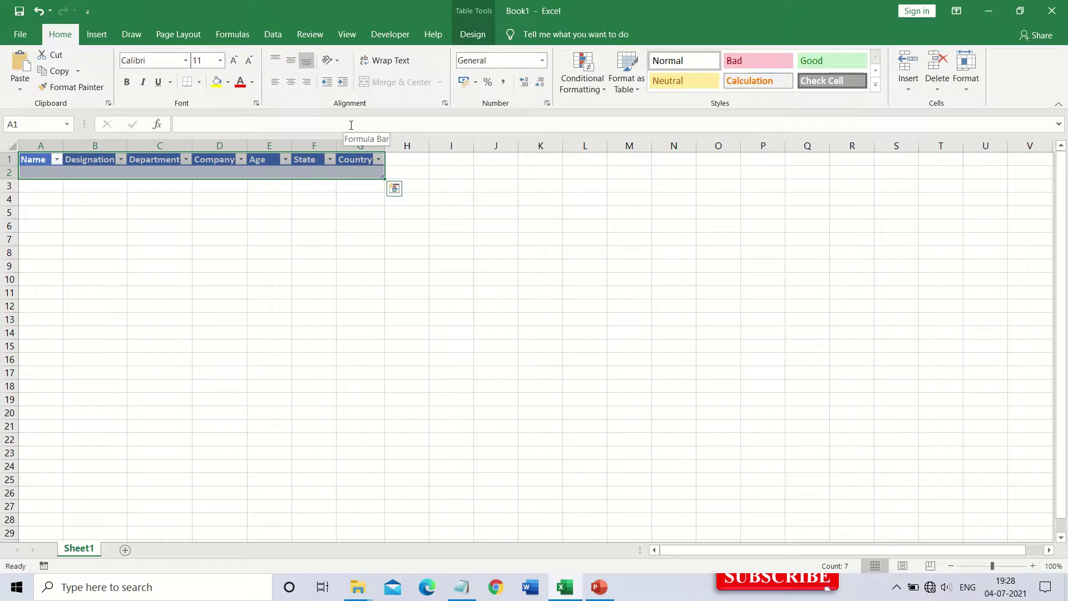
click(291, 79)
click(290, 60)
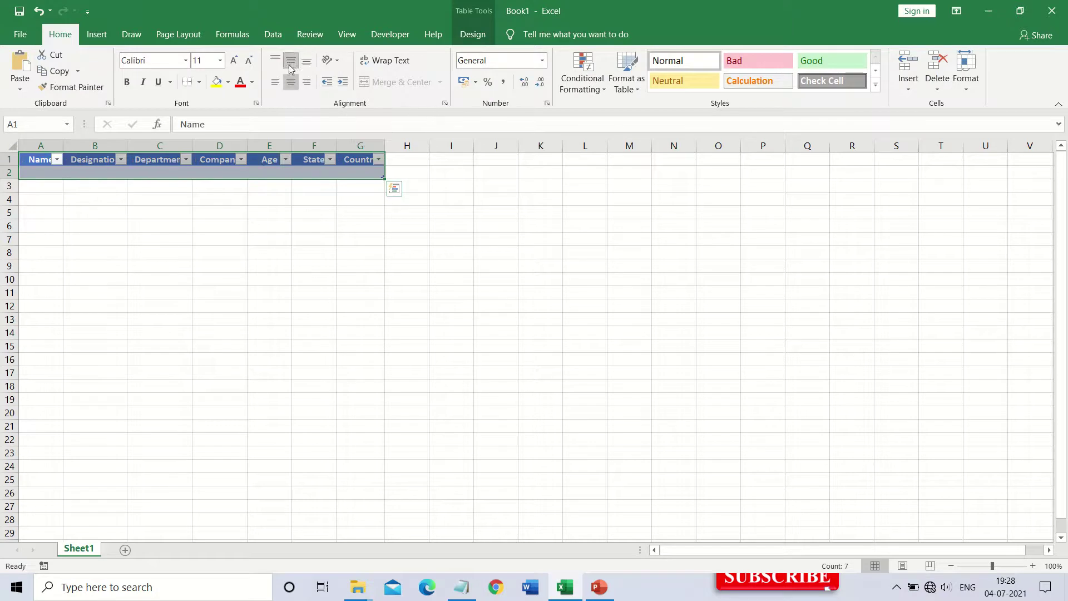
click(165, 64)
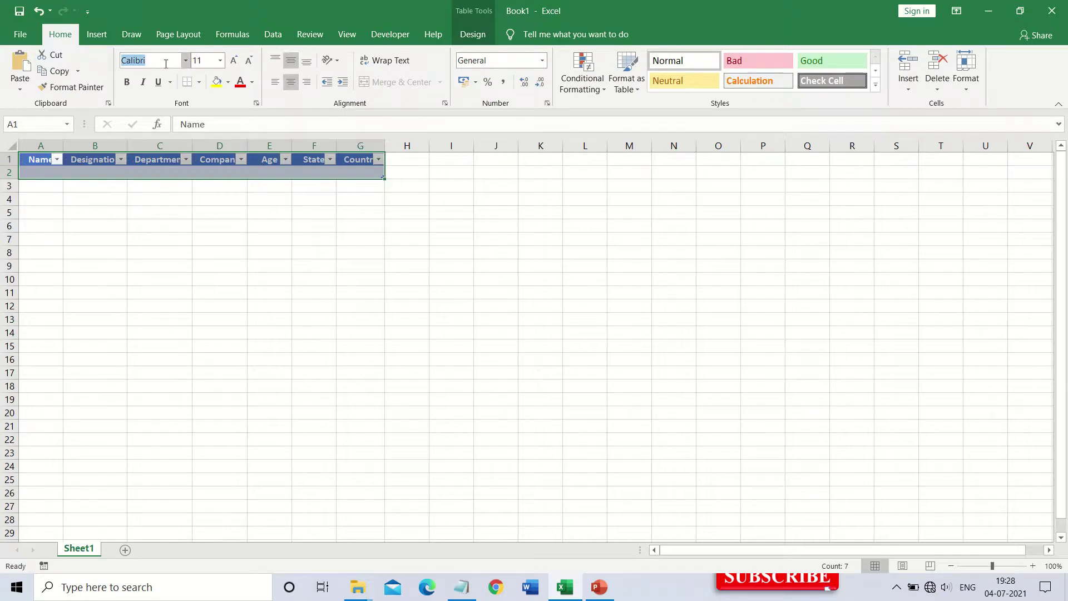
text(Times New Rom)
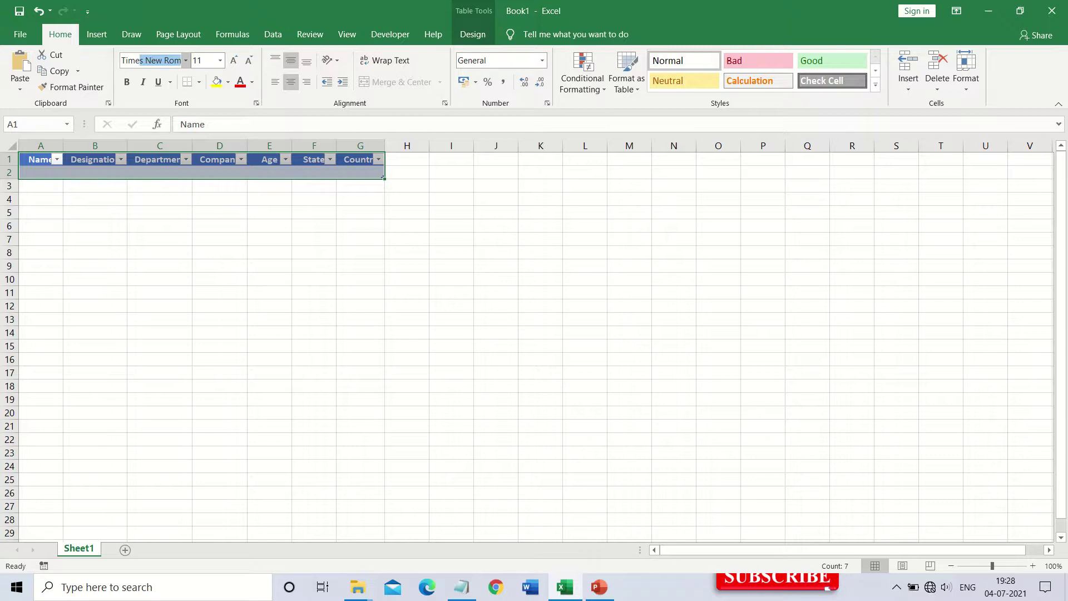
key(Tab)
text(12)
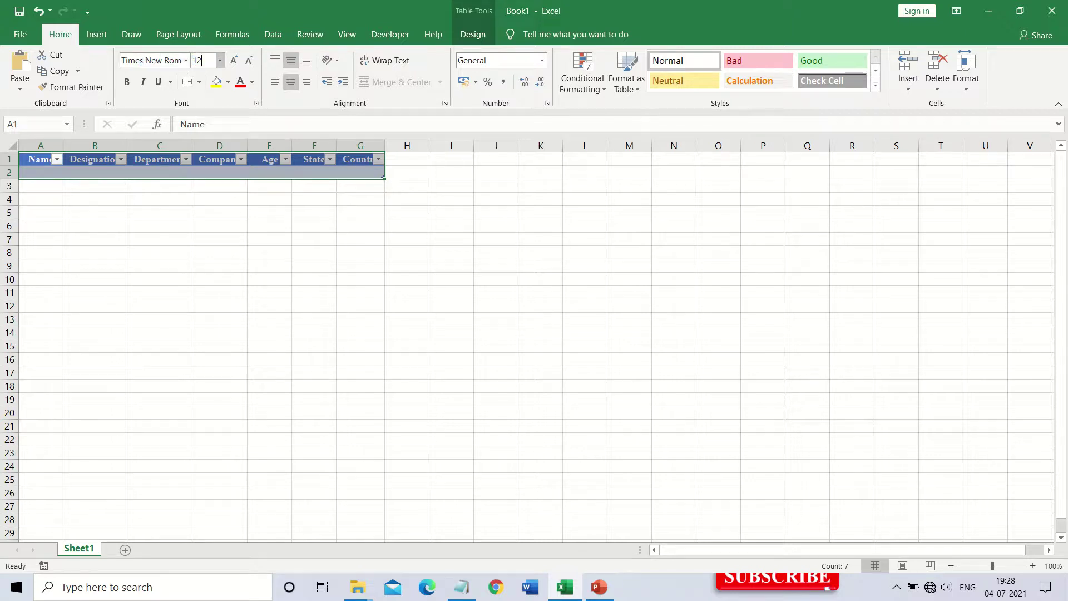
key(Return)
Step: Autofit columns A–G to the headings, then select the whole table
click(269, 200)
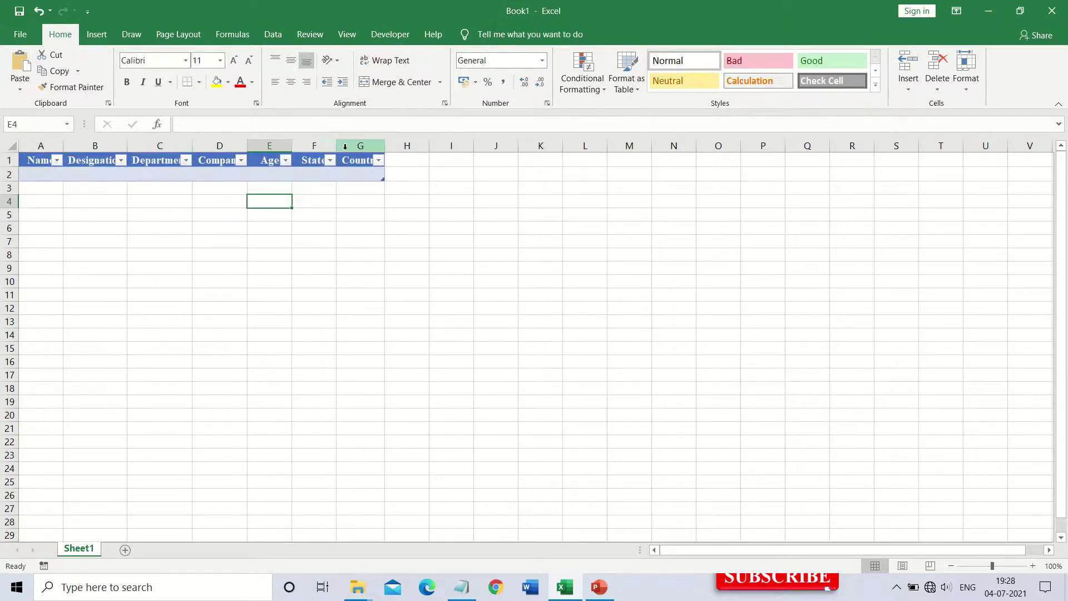
drag(346, 148, 33, 146)
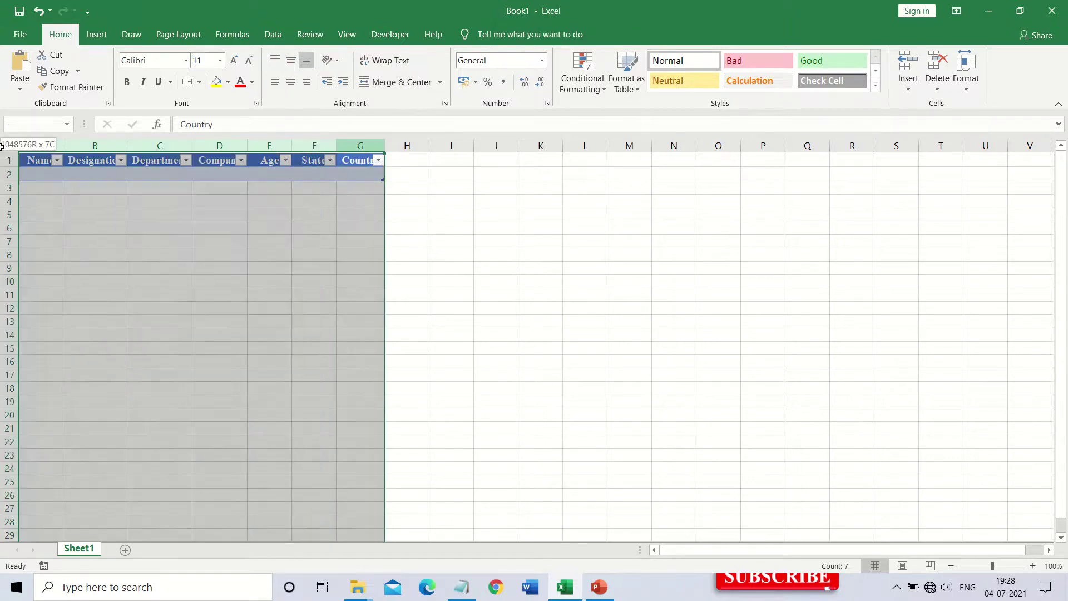
double_click(384, 146)
click(499, 227)
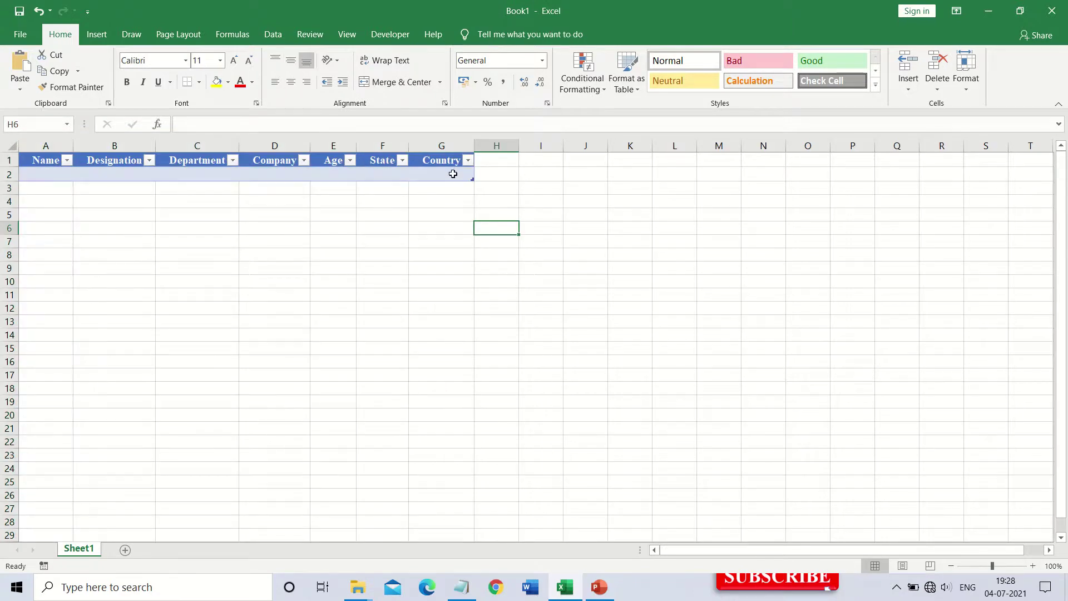
drag(453, 175, 34, 163)
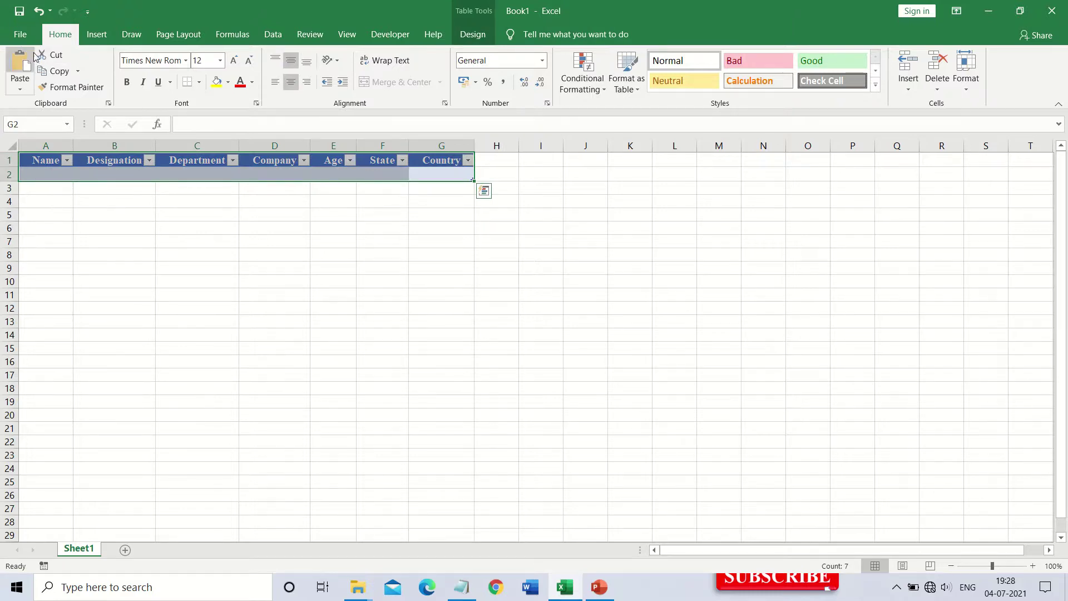
Step: In Excel Options > Customize Ribbon, list Commands Not in the Ribbon and select Form
click(14, 36)
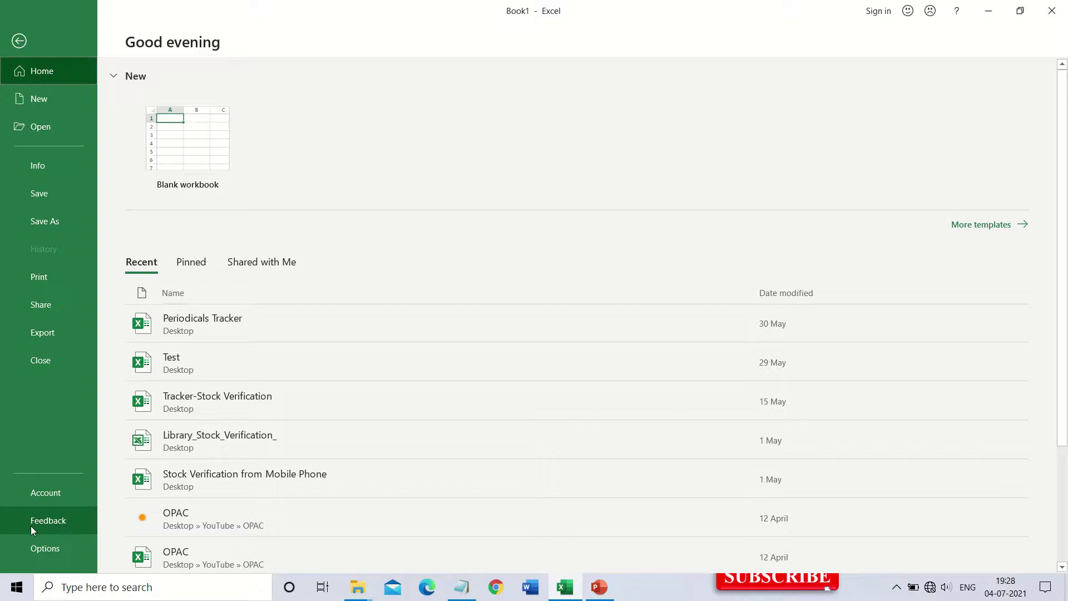
click(37, 548)
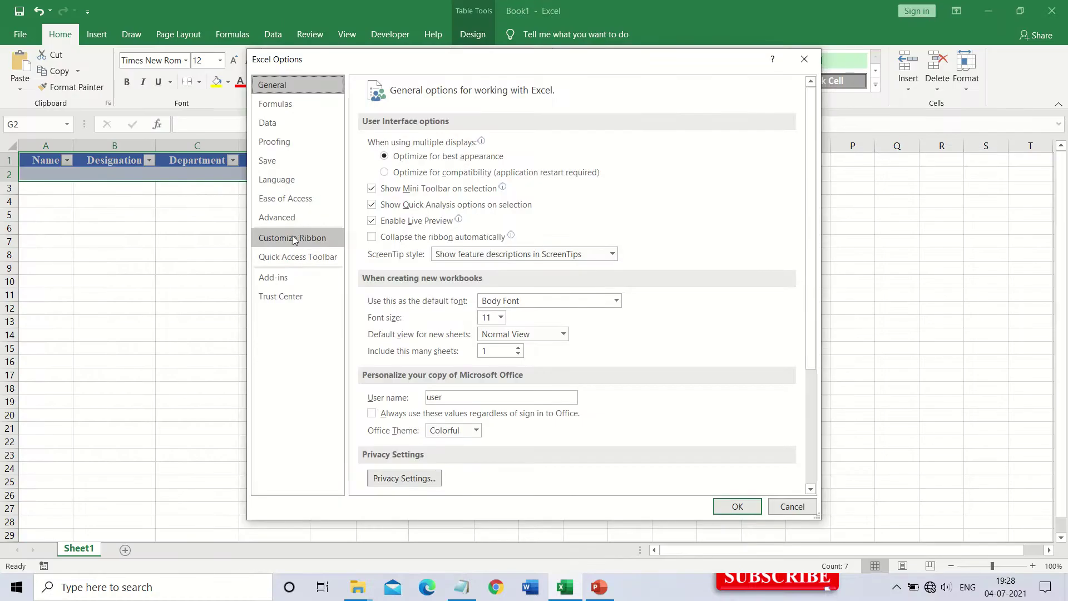
click(296, 241)
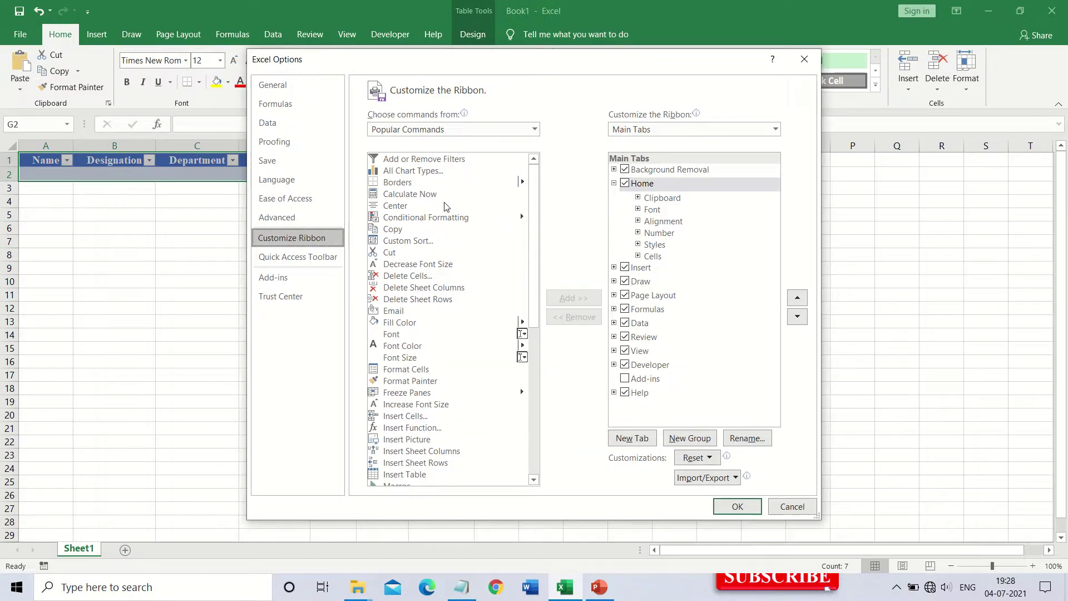
click(464, 131)
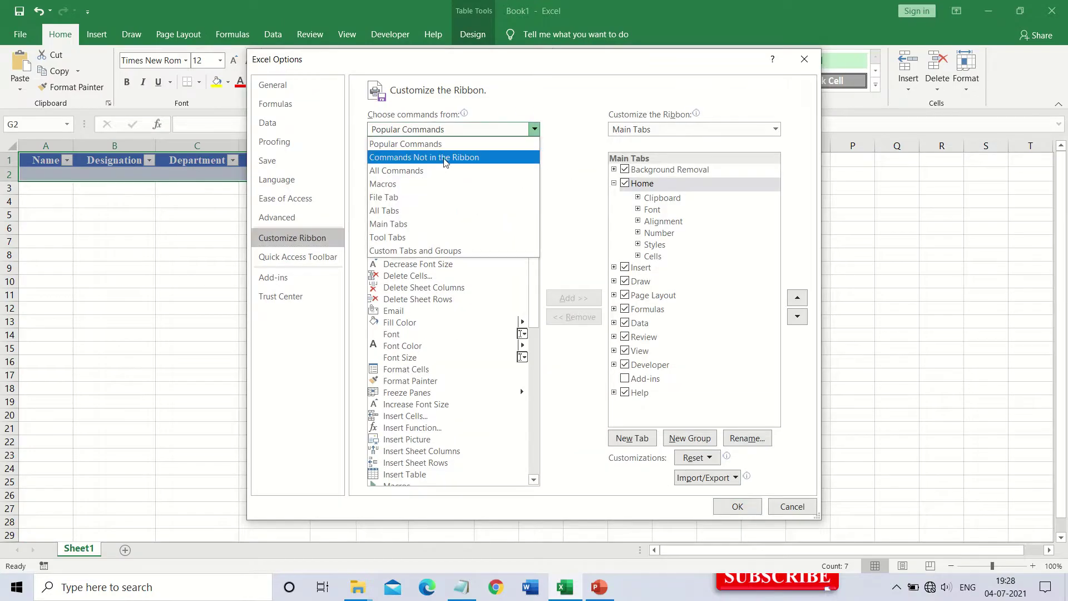
click(445, 158)
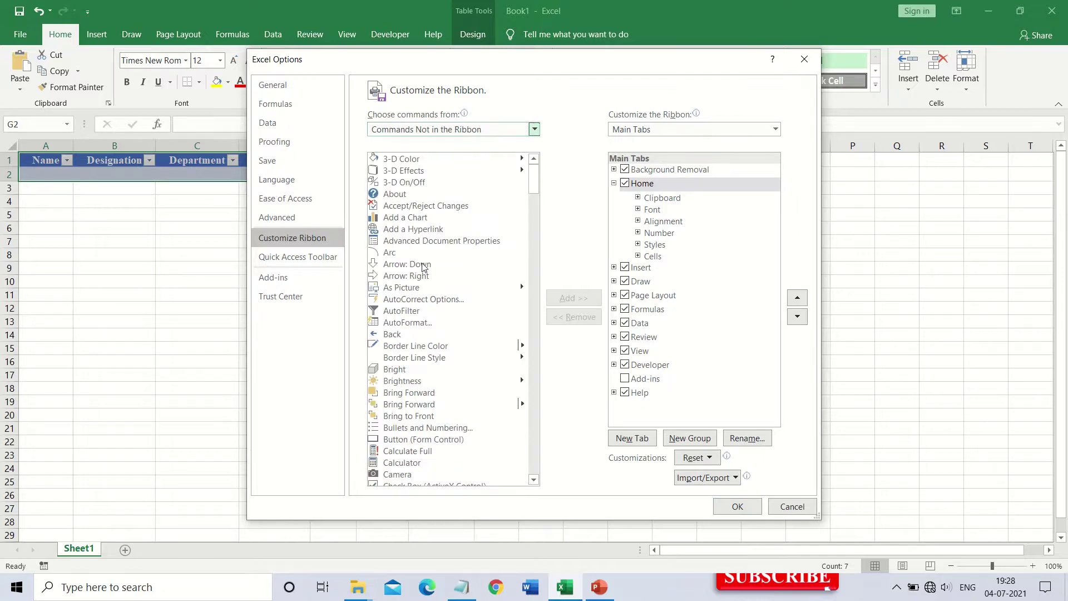
click(424, 265)
key(f)
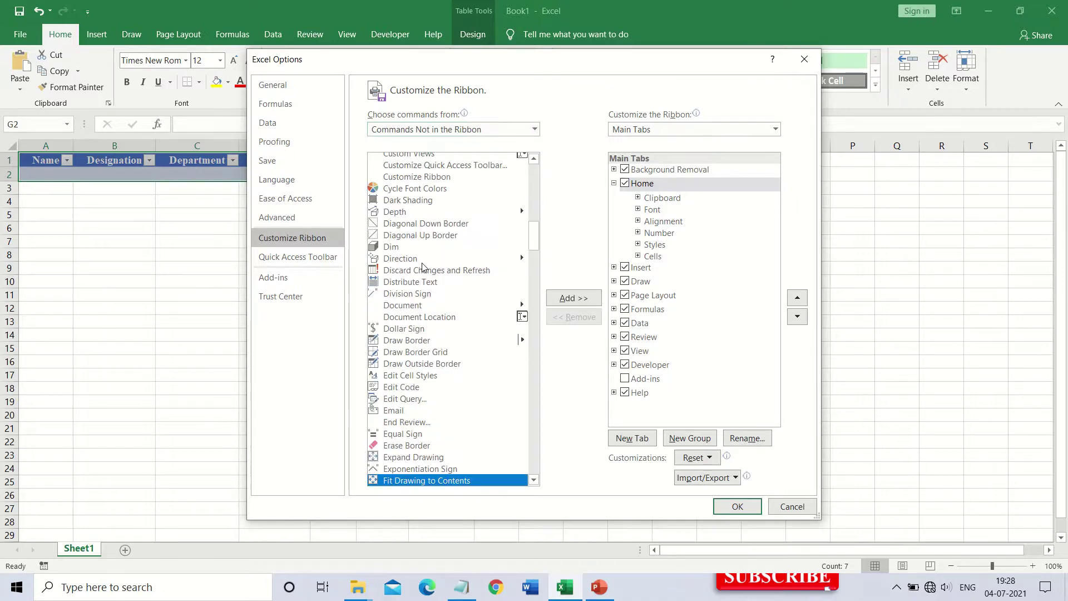
scroll(426, 272, down, 5)
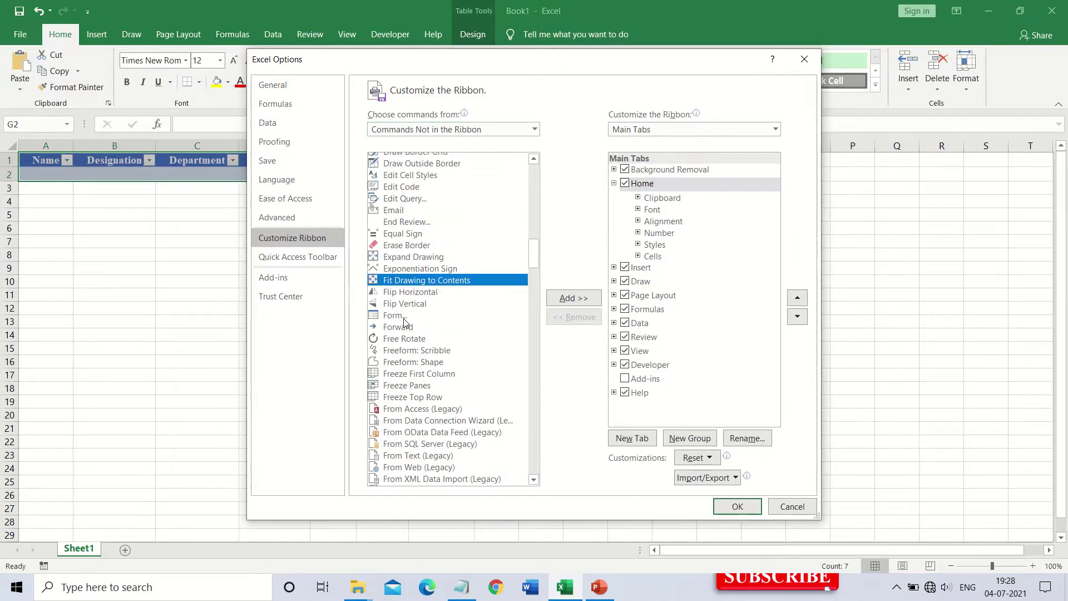
click(405, 316)
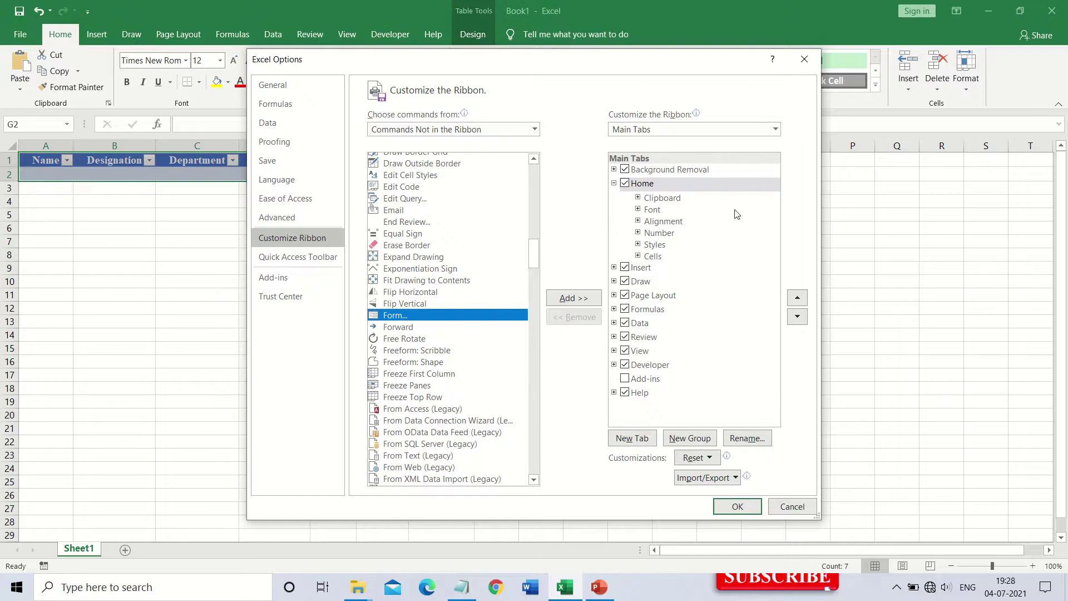
Step: Add a new custom group under the Home tab, then remove it again
click(709, 185)
right_click(703, 182)
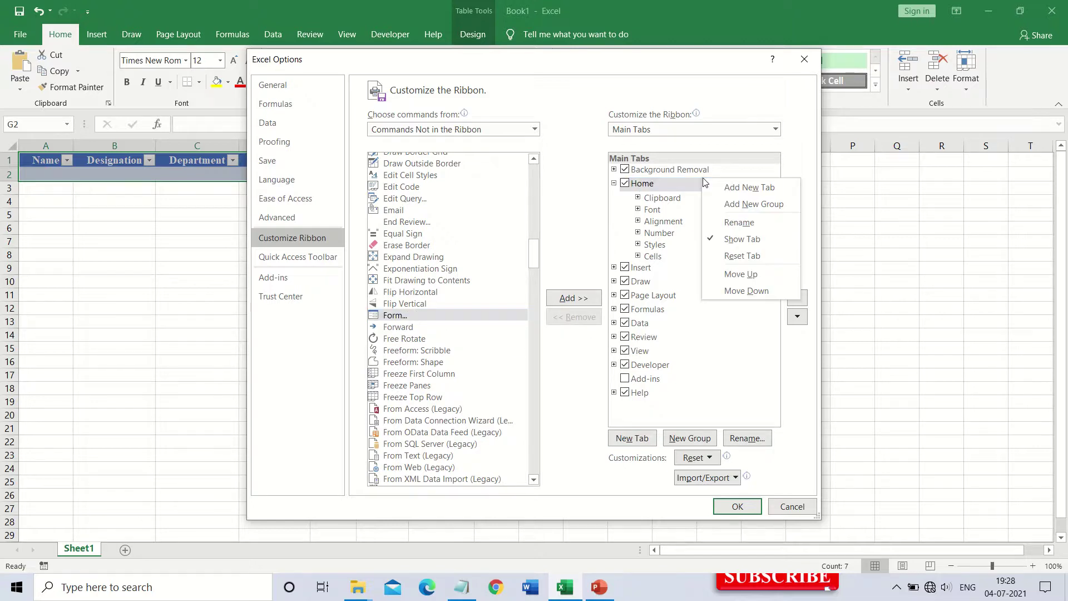
click(723, 205)
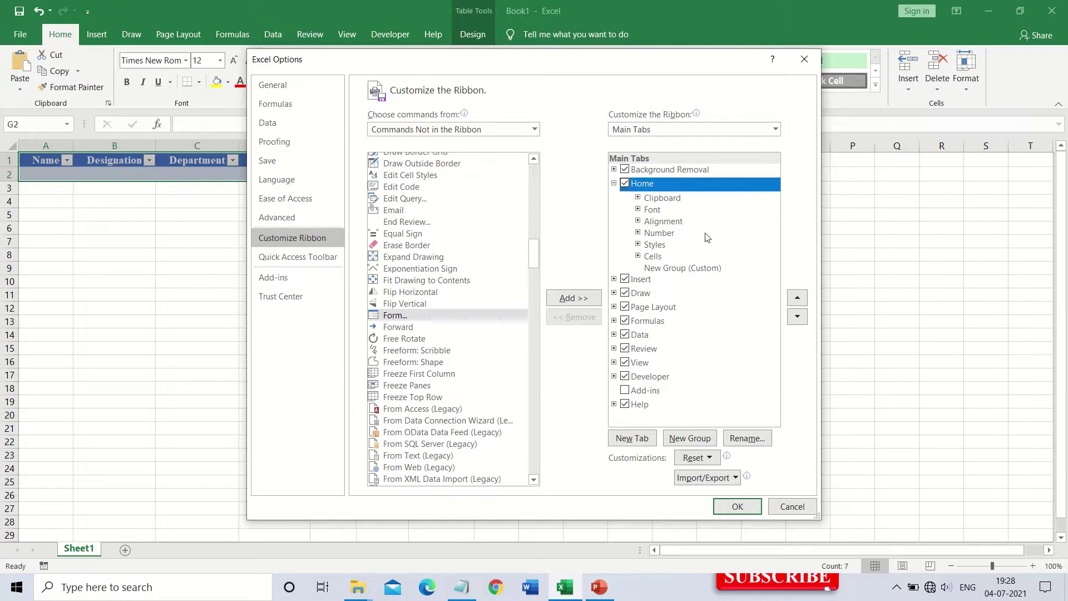
click(676, 269)
right_click(677, 268)
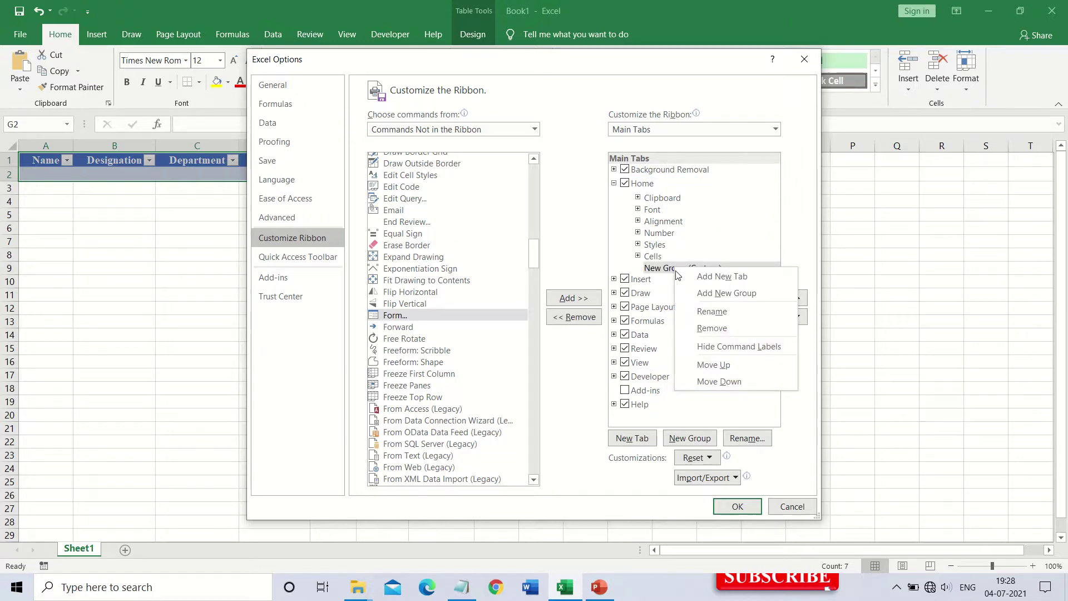
click(709, 329)
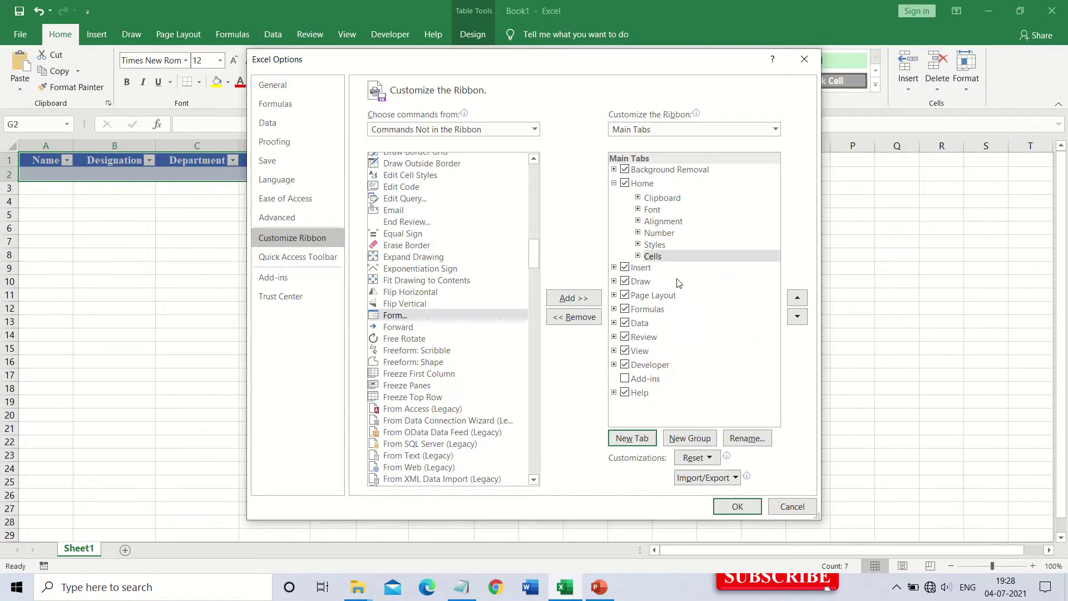
Step: Add a Home group renamed 'Data Entry' and add the Form command to it
click(659, 189)
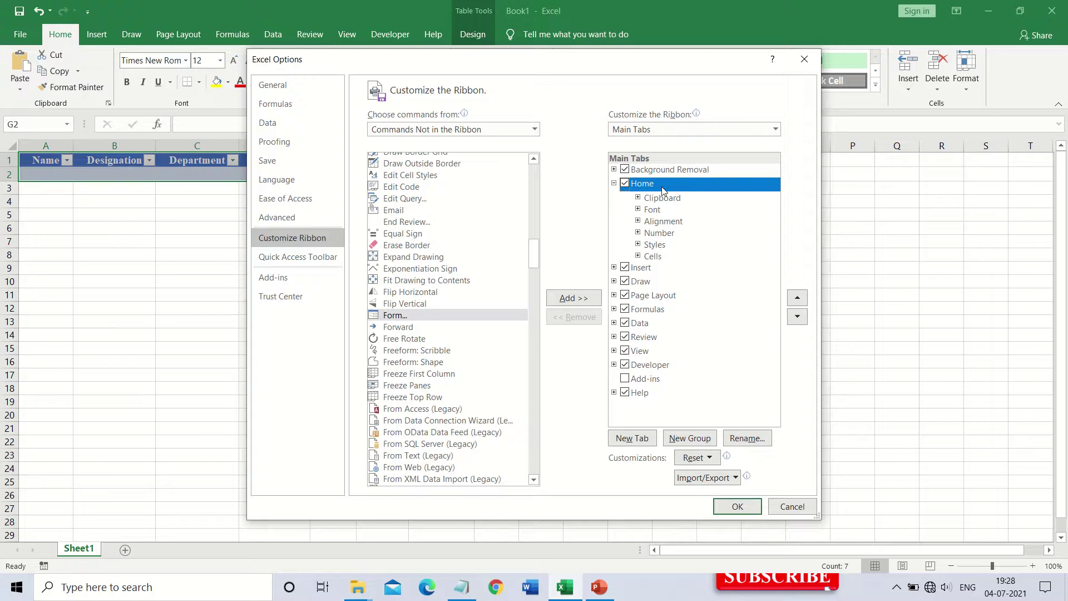
right_click(678, 188)
click(679, 211)
click(673, 270)
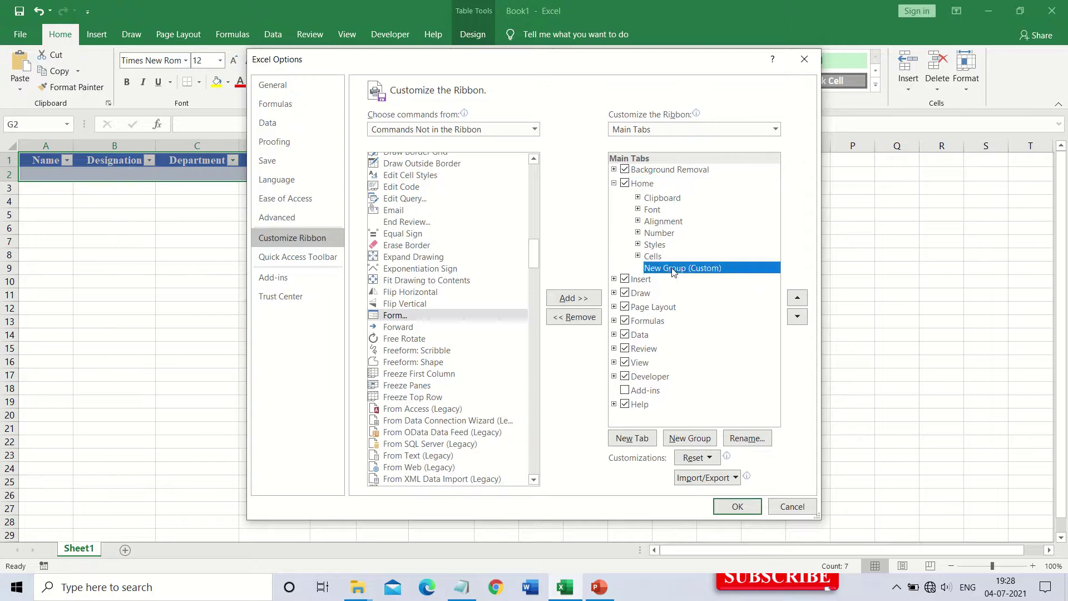
right_click(674, 269)
click(688, 313)
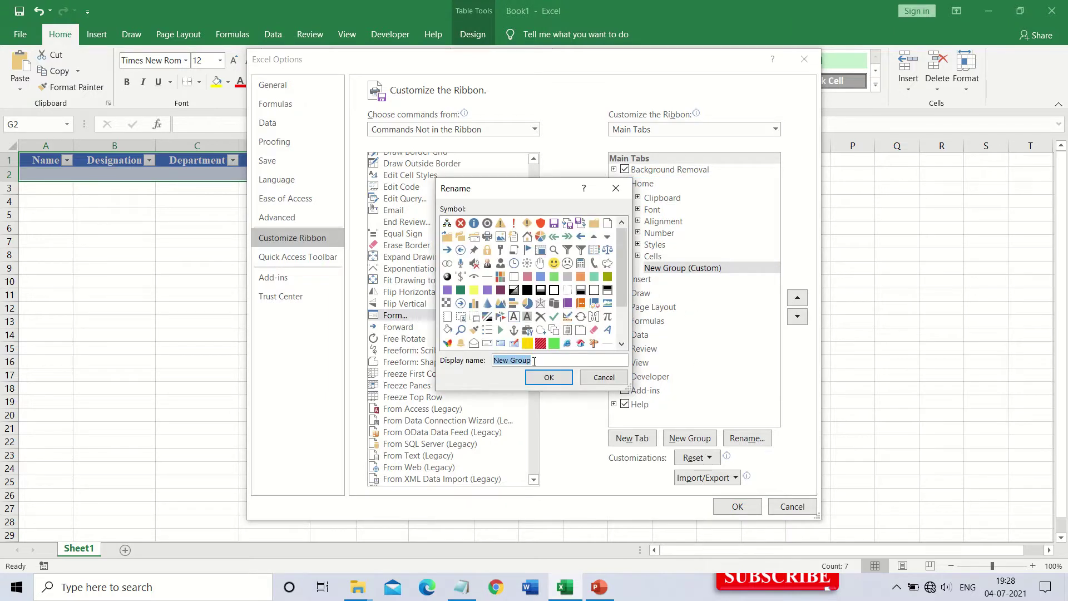
text(Data Entry)
click(552, 379)
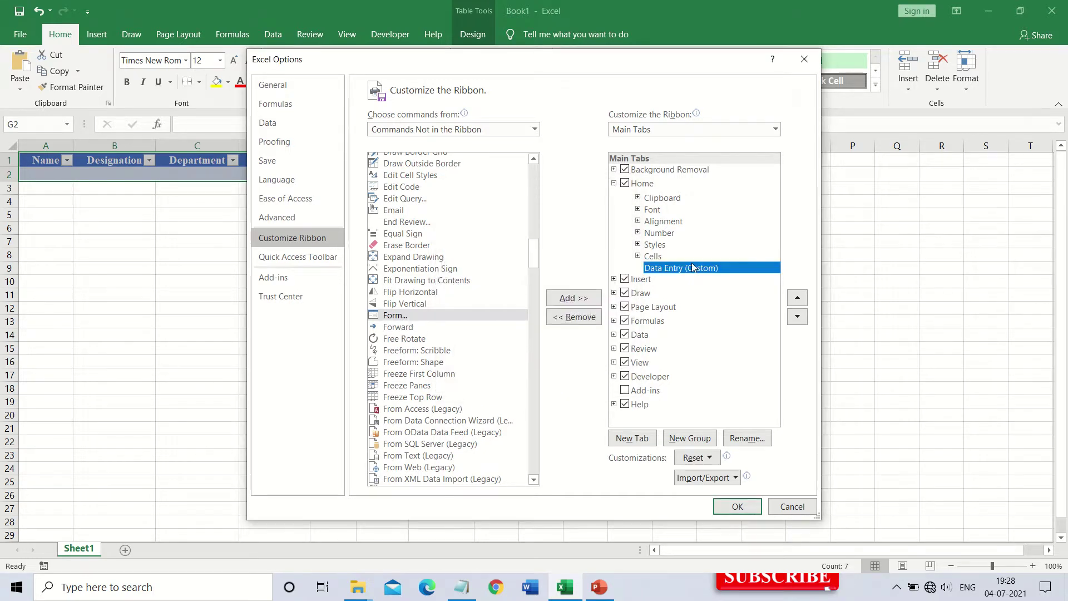
click(409, 316)
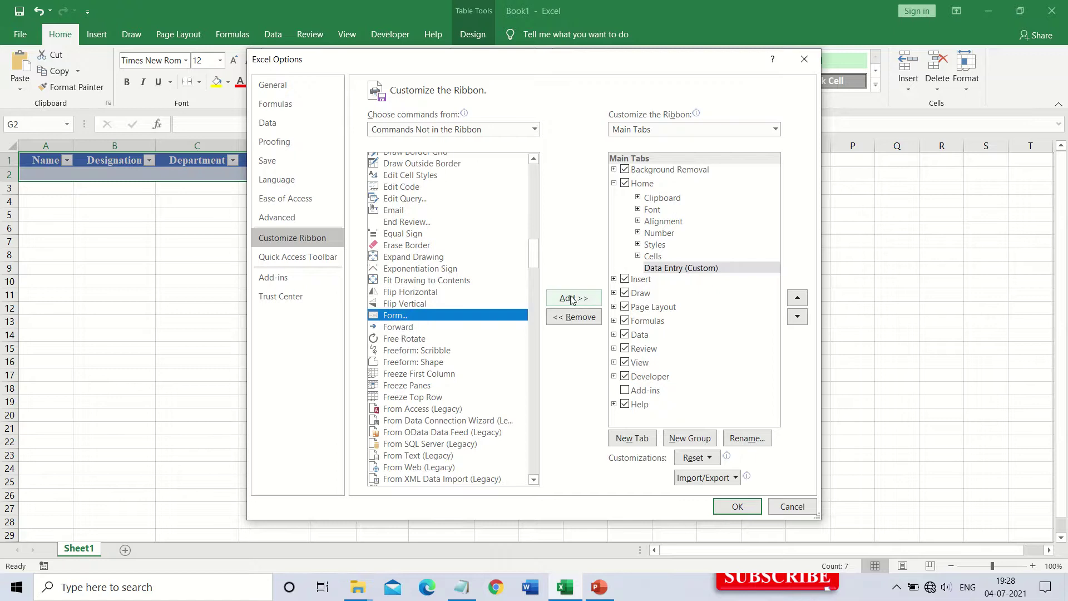
click(572, 299)
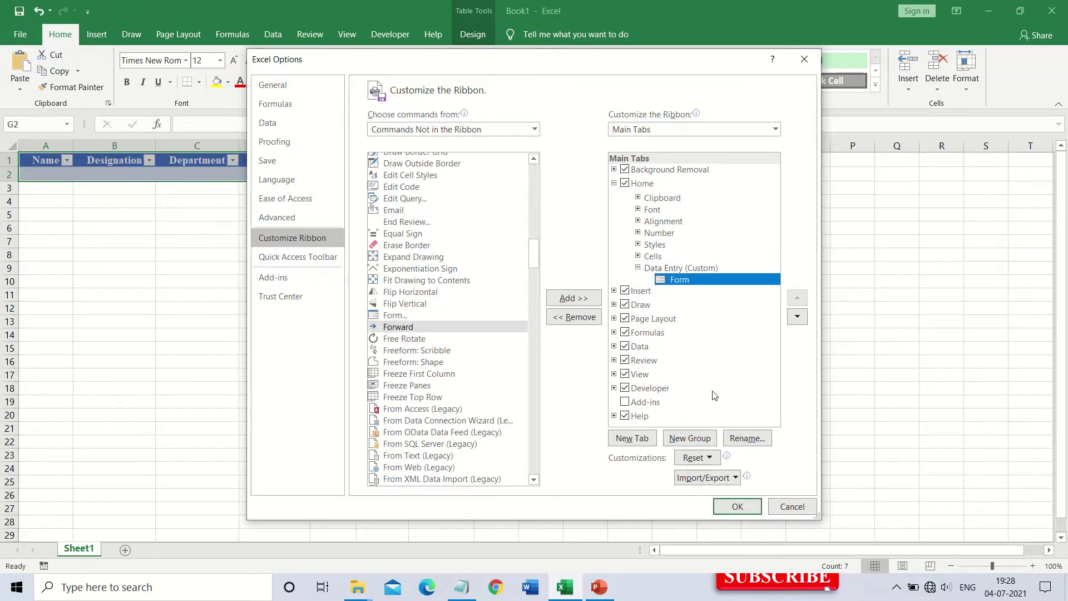
Step: Confirm the ribbon change, then open and close the empty Sheet1 data form
click(738, 506)
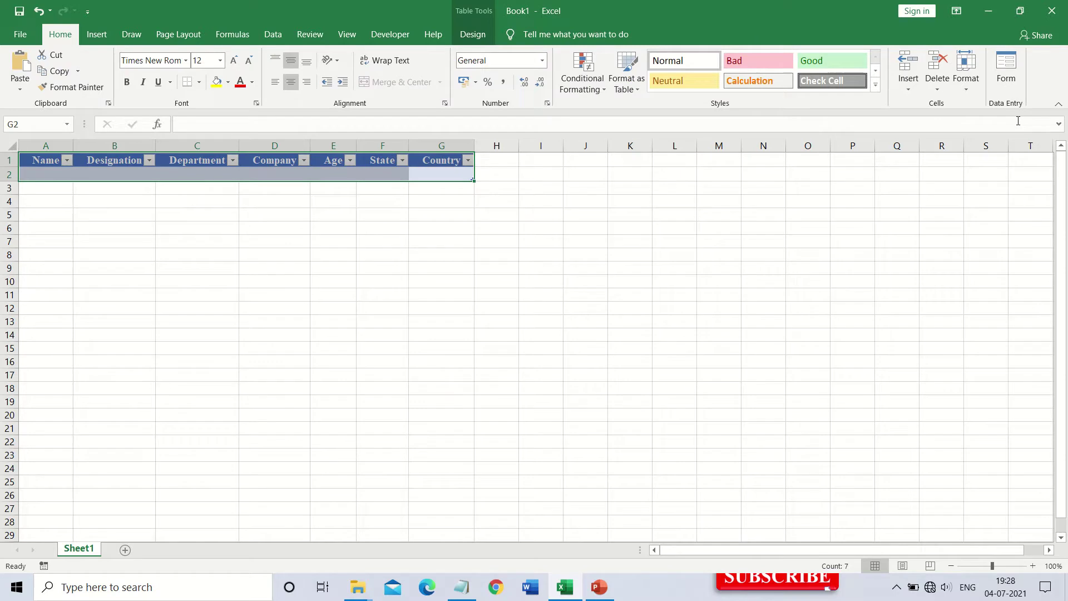
click(1007, 75)
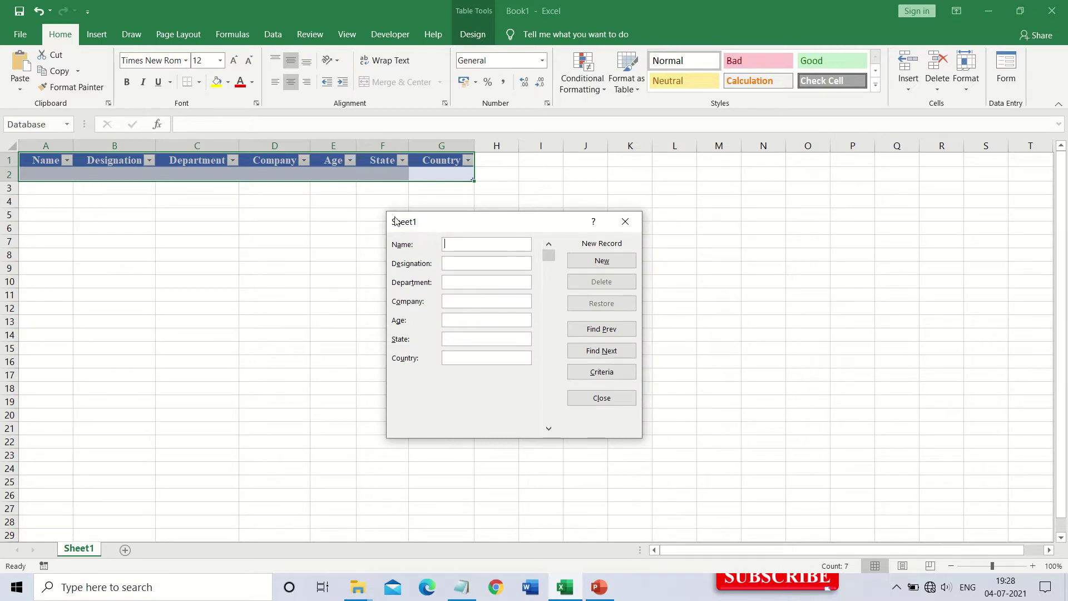
click(624, 223)
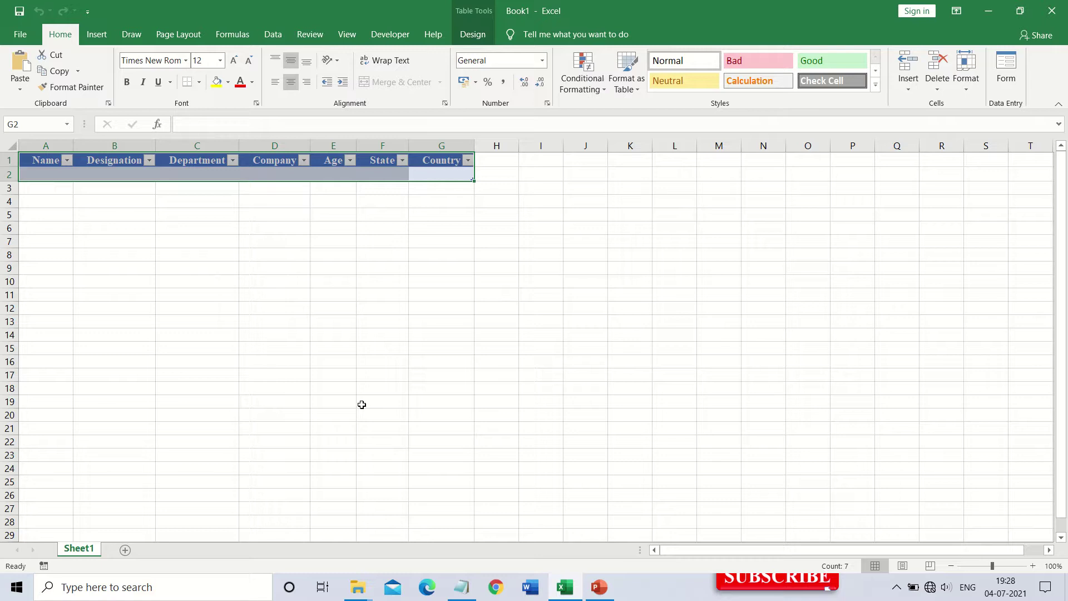
Step: Rename the sheet tab to 'Employee Details' and select cell A2
right_click(74, 550)
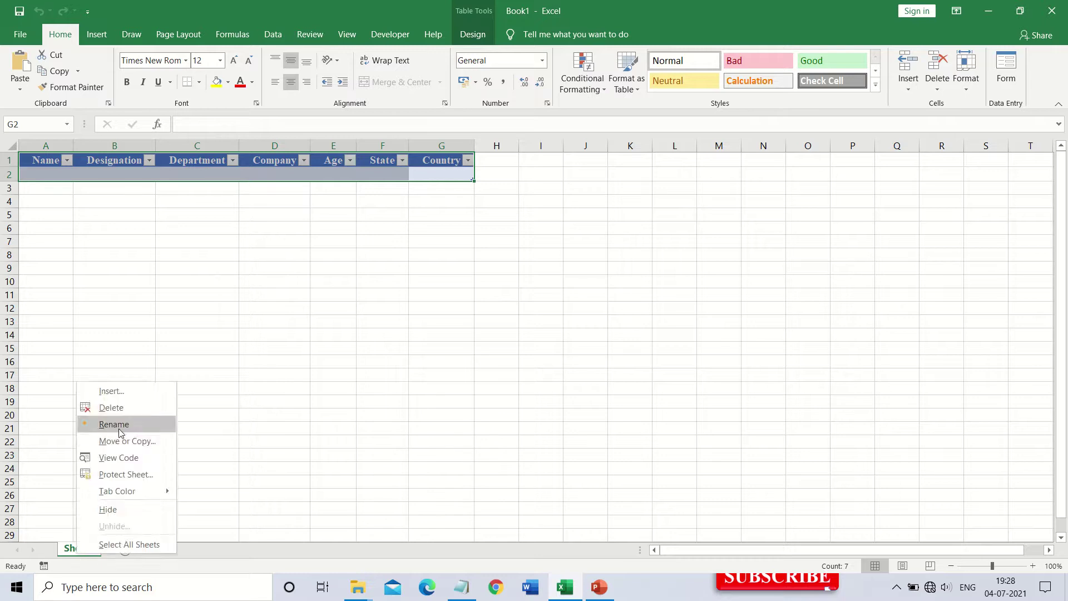
click(117, 425)
text(Em)
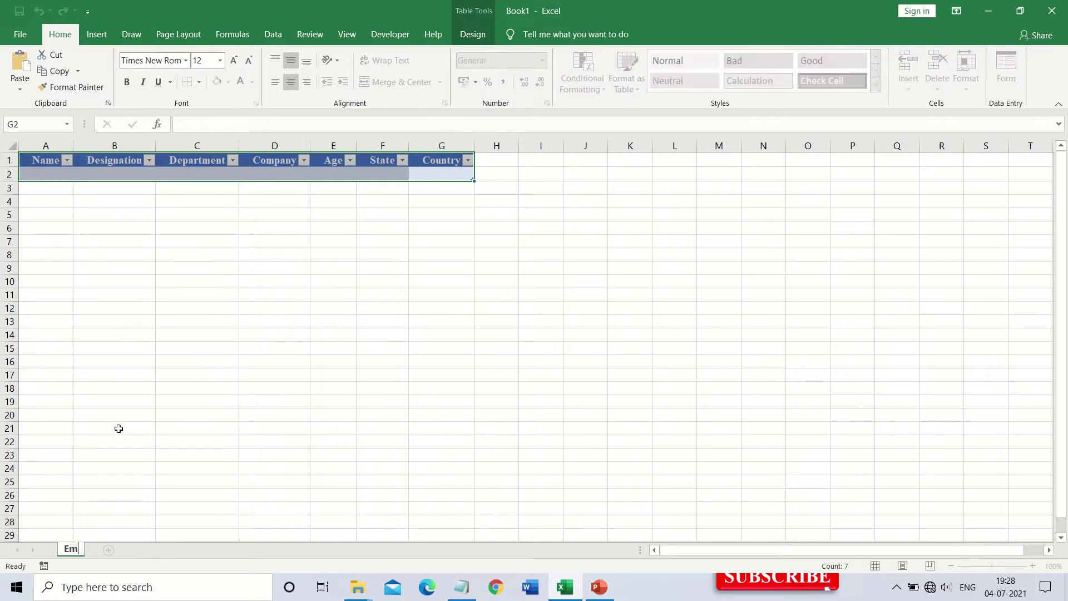
text(plot)
key(BackSpace)
text(ye)
text(e Details)
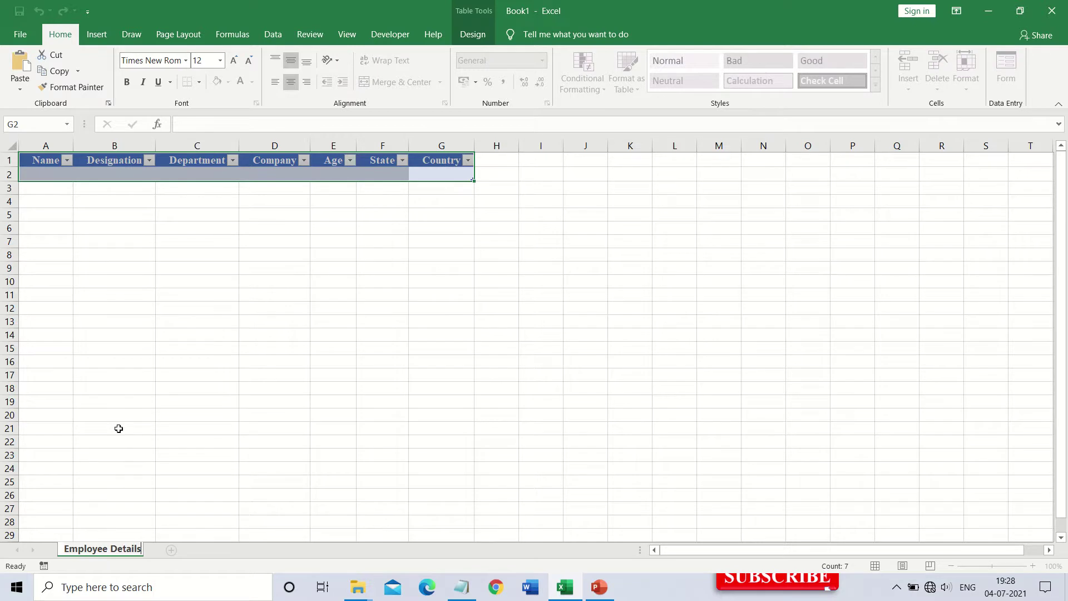
click(119, 428)
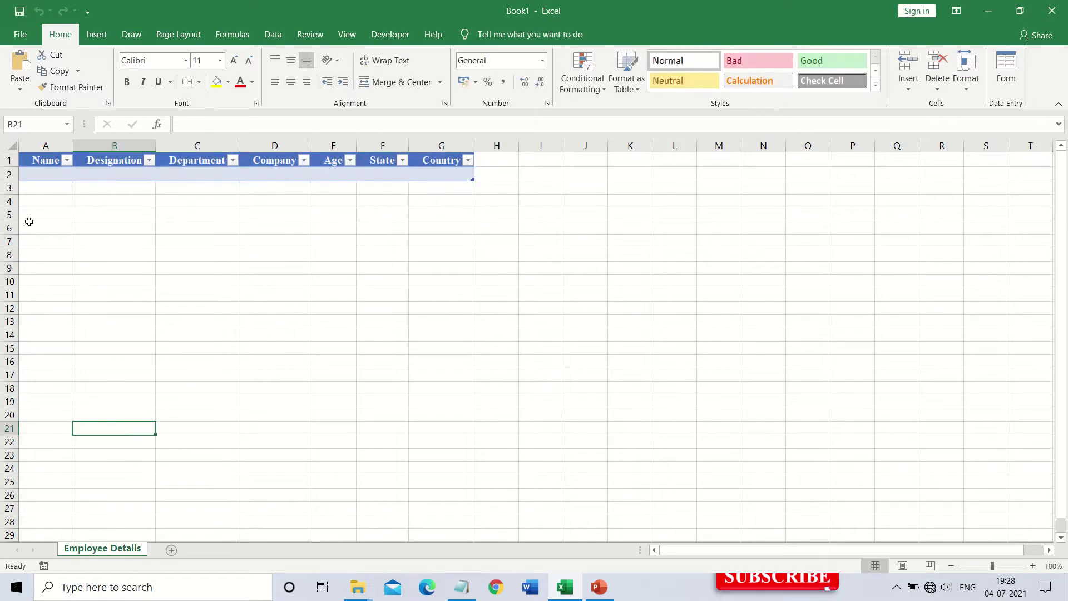
click(39, 174)
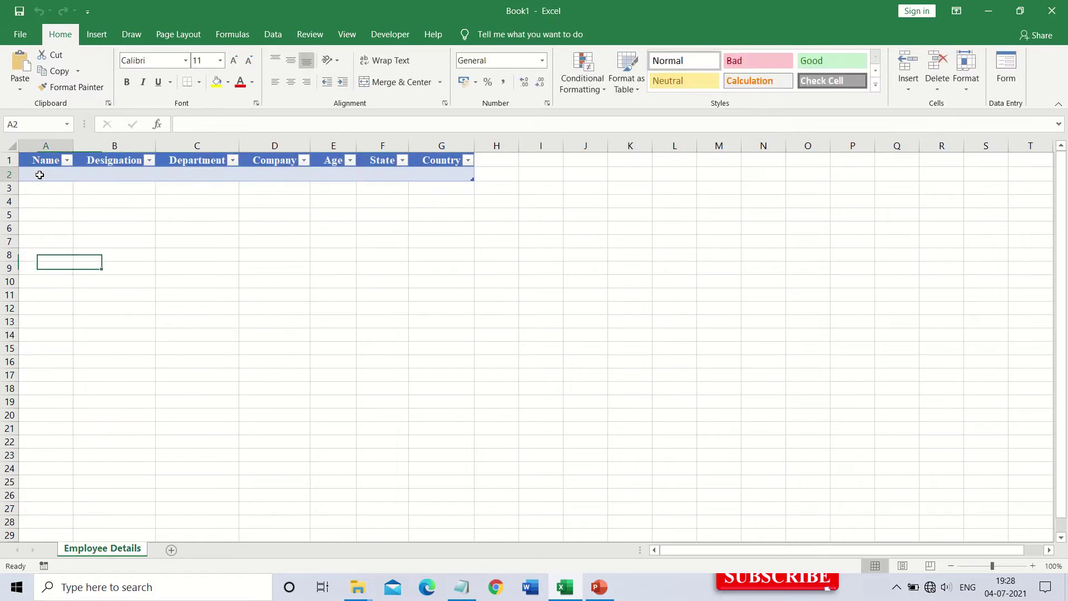
Step: Enter Mr. Ajay, Manager, R&D, XYZ, 50, Karnataka, India in the data form
click(1006, 71)
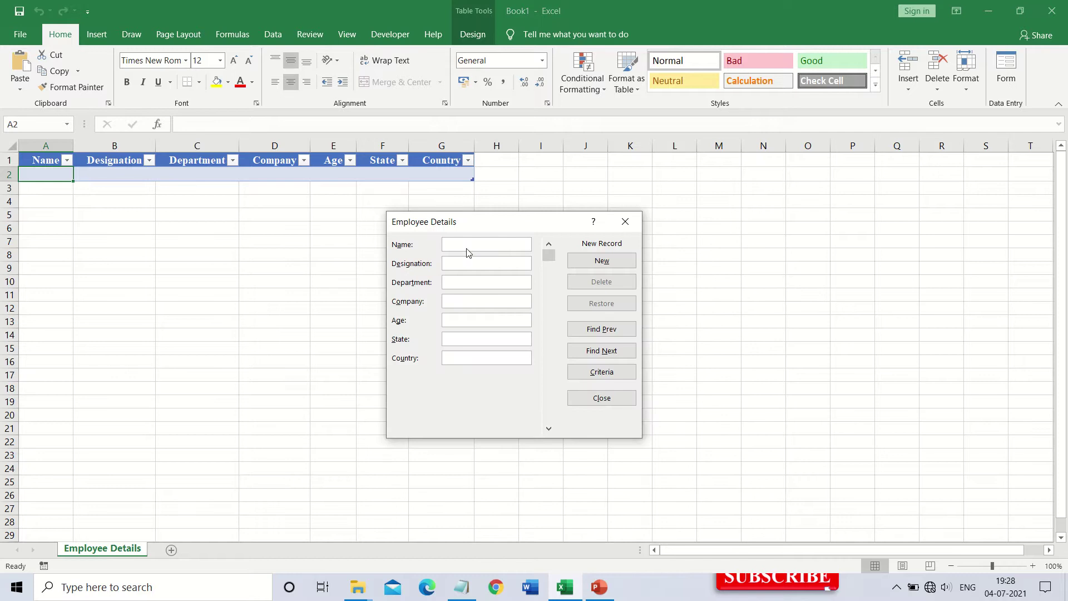
text(M)
key(BackSpace)
text(r)
text(Man)
text(0)
key(Tab)
text(nata)
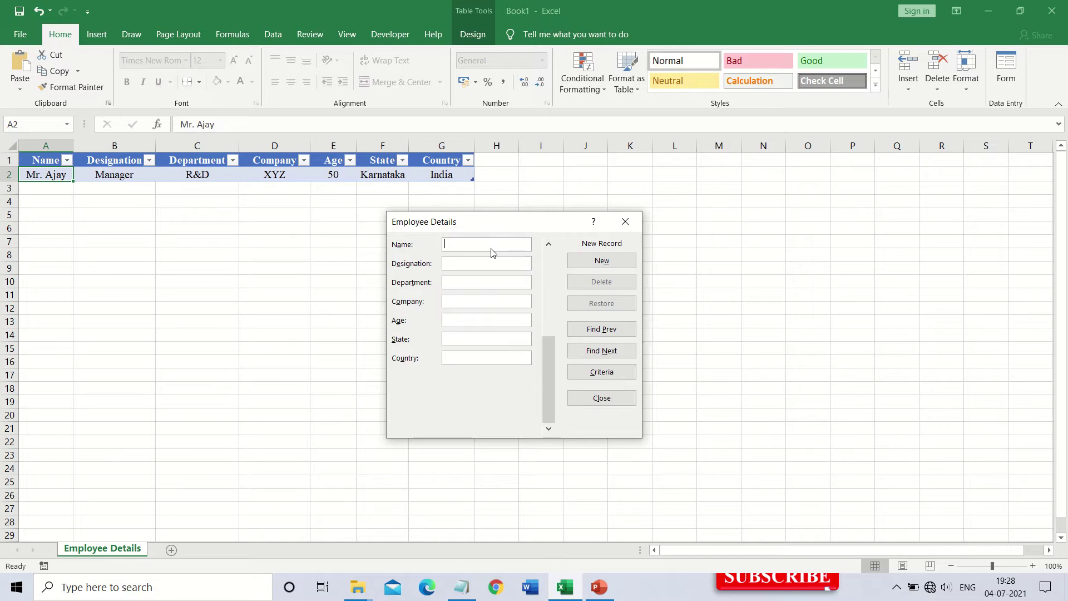
text(MR)
text(Spa)
text(da)
text(na)
text(Ass)
text(istan)
text(t Man)
text(ager)
Step: Add Ms. Spandana, Assistant Manager, R&D, XTZ, 30, Karnataka, India through the form
key(Tab)
text(R)
text(&D)
key(Tab)
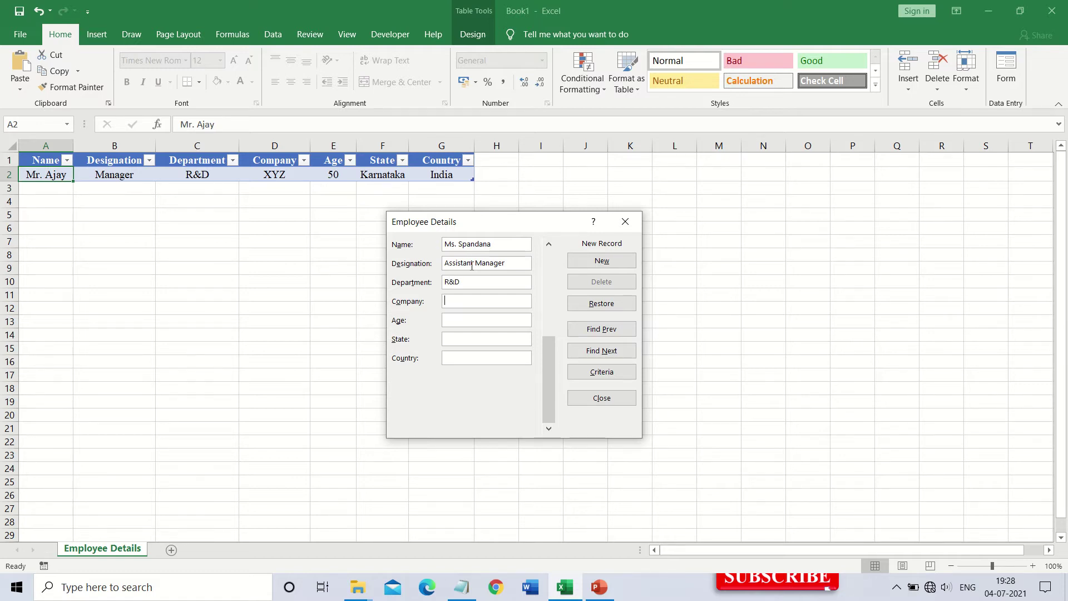
text(XTZ)
text(30)
text(Karnata)
text(ka)
key(Tab)
text(India)
key(Return)
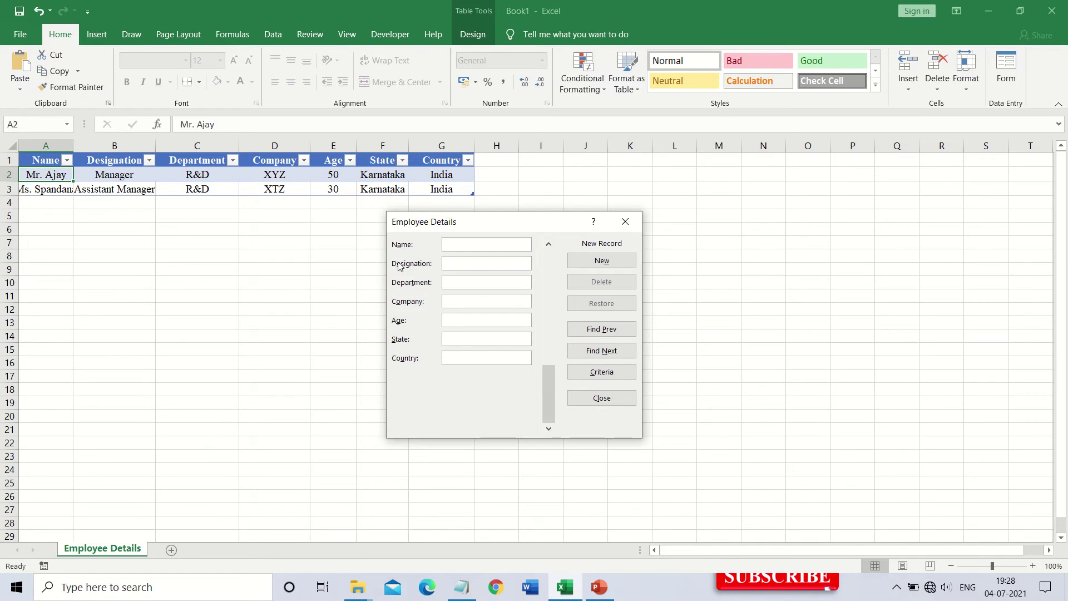
drag(551, 398, 550, 279)
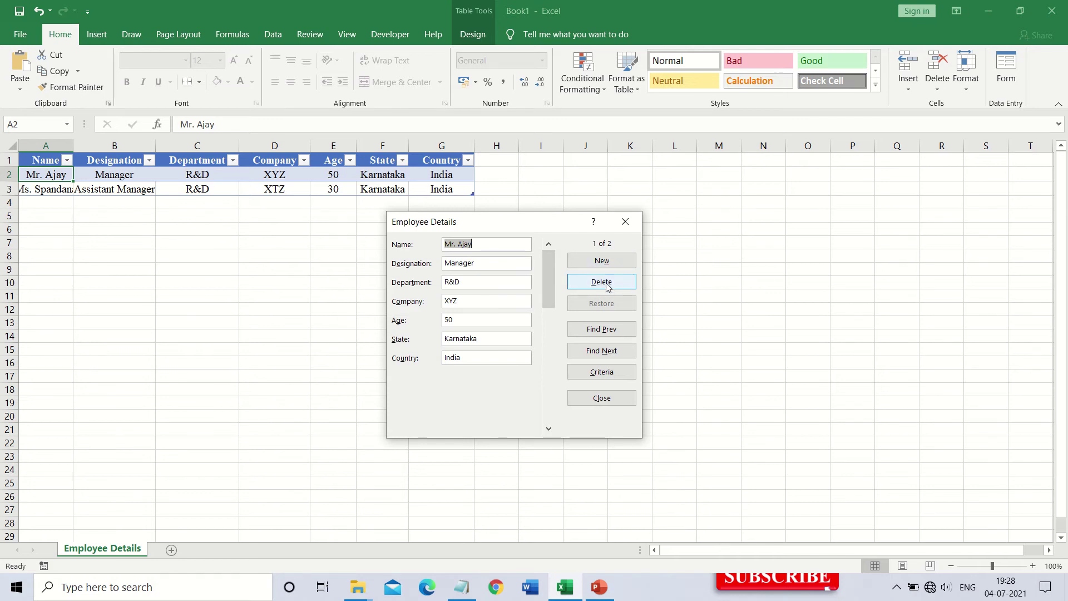
Step: Delete Mr. Ajay's record from the data form and confirm the deletion
click(602, 282)
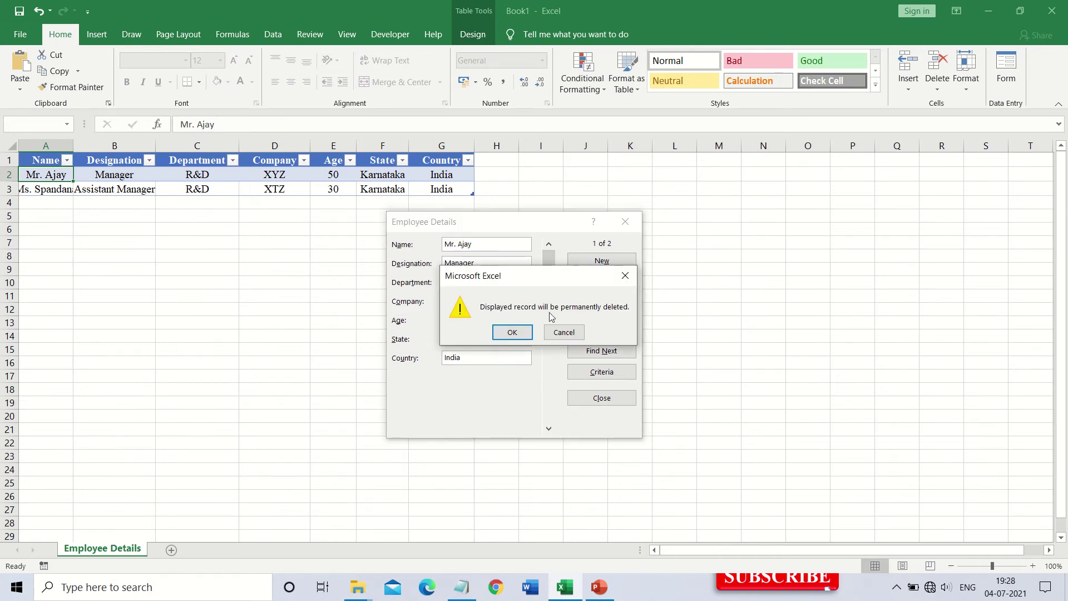
click(512, 332)
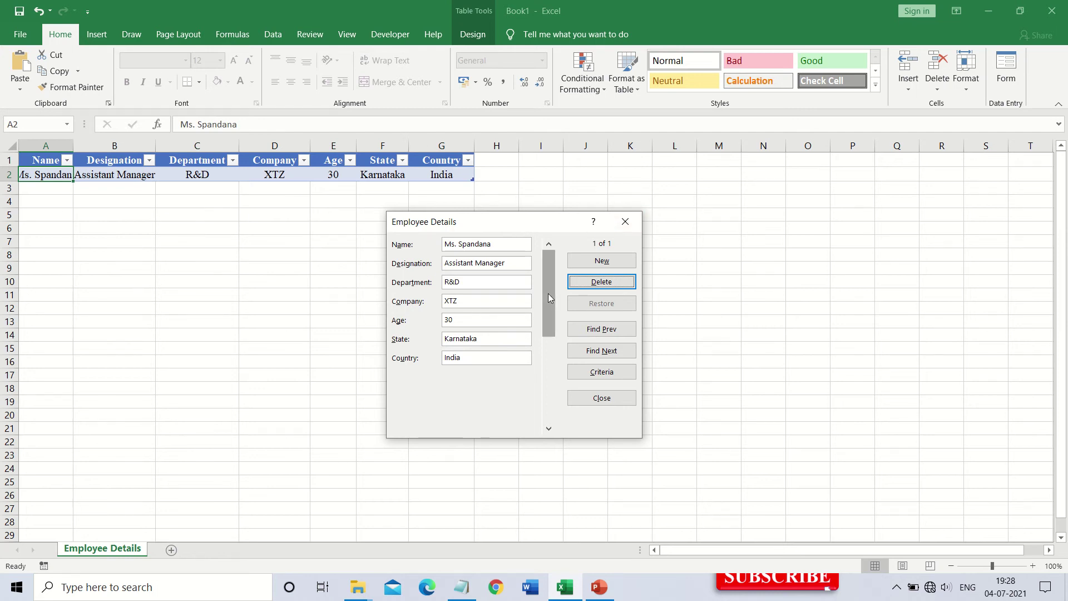
Step: Close the Employee Details data form and switch to another open window
click(635, 220)
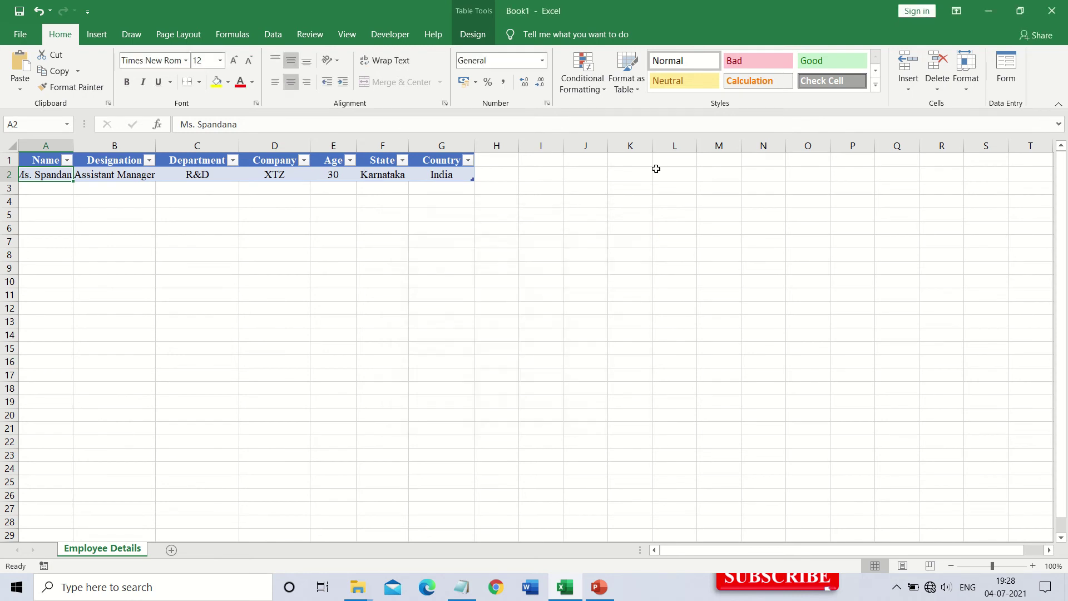
key(alt+Tab)
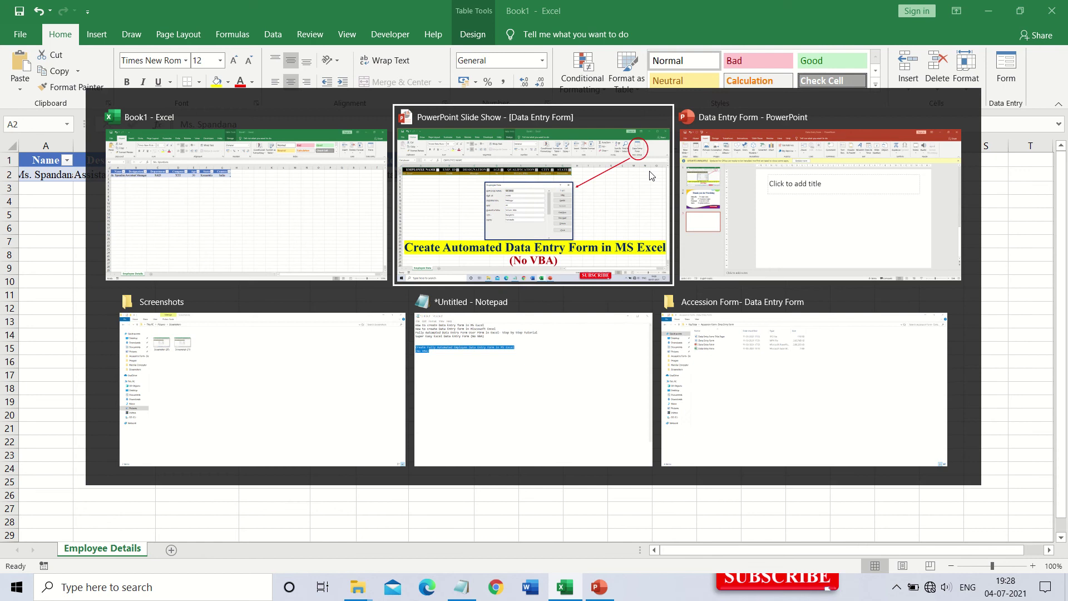